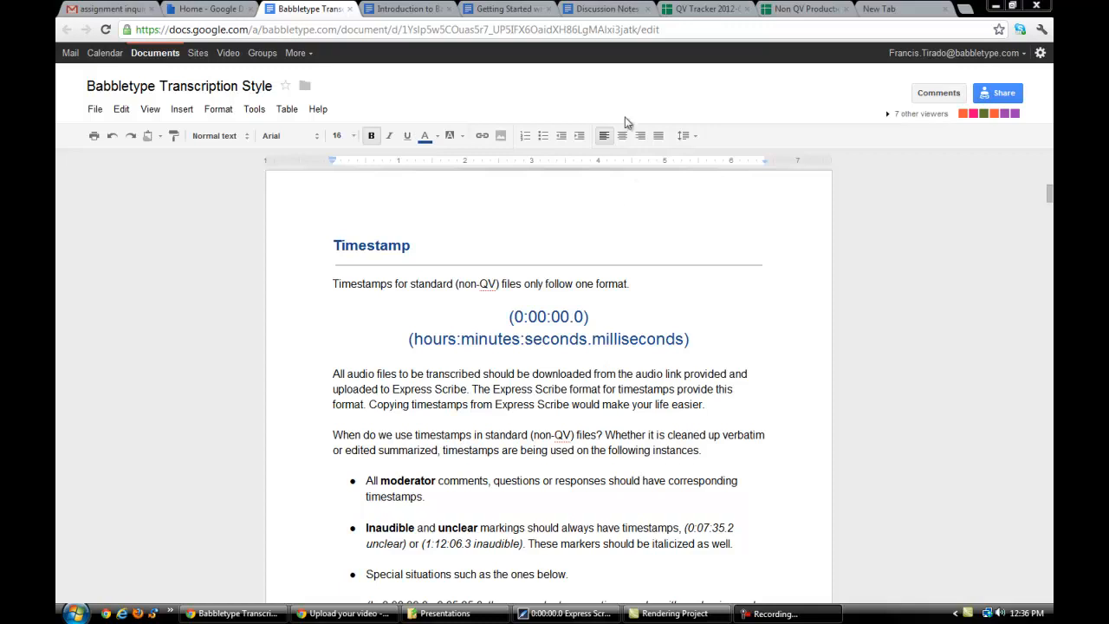
# - In the Discussion Notes document, enter the line "Non-QV File Format - (0:00:00.0)"
pyautogui.click(606, 10)
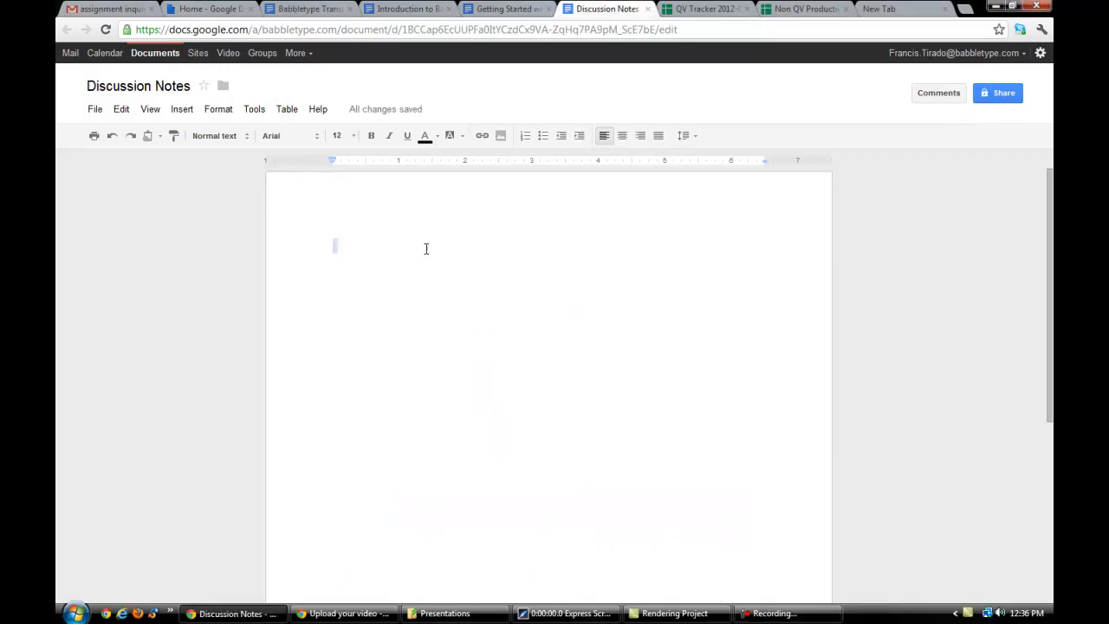
pyautogui.write('Non-QV File Fo')
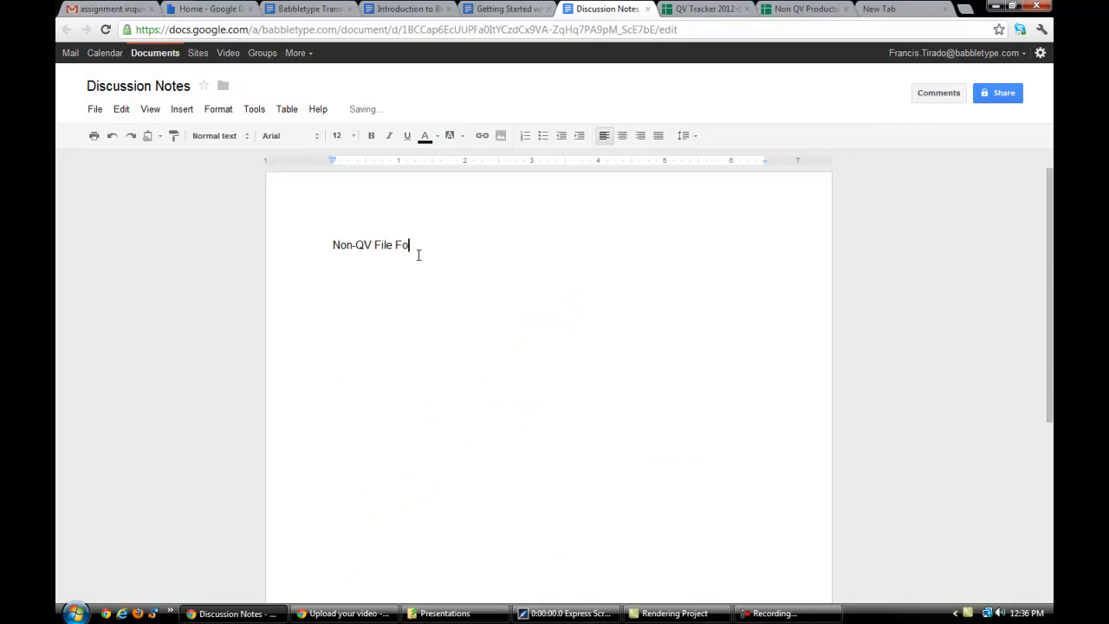
pyautogui.write('rmat - (0:00:00.0)')
pyautogui.press('Return')
# - Add the line "Example - (0:13:03.5)" below the format line, with the timestamp in parentheses
pyautogui.write('Example - 0:13')
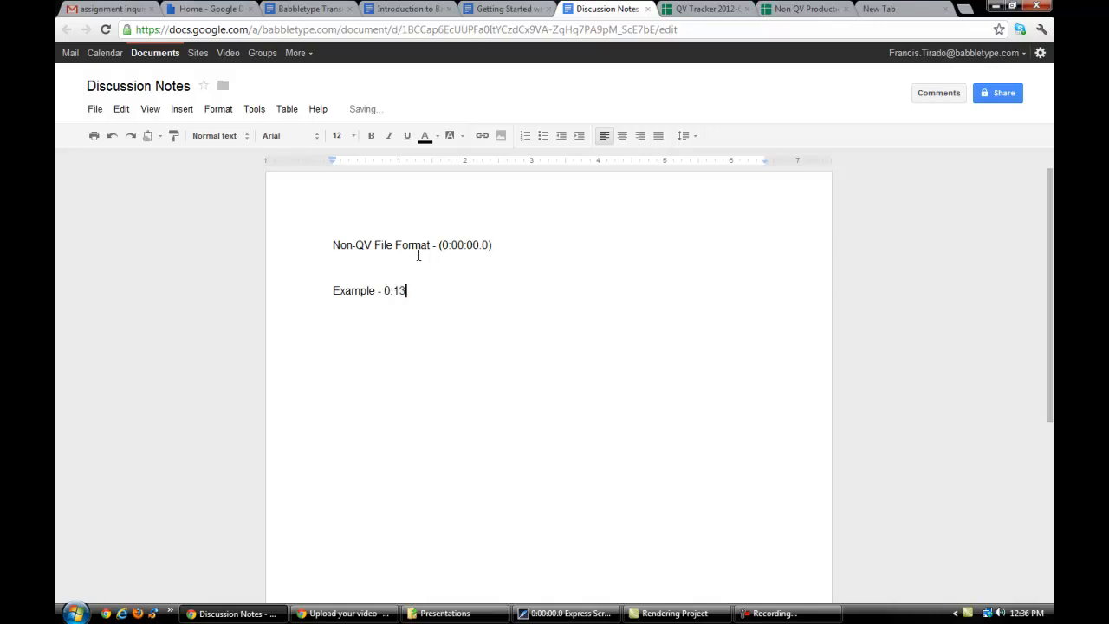
pyautogui.write(':03.5')
pyautogui.press('Left')
pyautogui.press('Left')
pyautogui.press('Left')
pyautogui.press('Left')
pyautogui.press('Left')
pyautogui.press('Left')
pyautogui.press('Left')
pyautogui.press('Left')
pyautogui.press('Left')
pyautogui.write('(')
pyautogui.press('Right')
pyautogui.press('End')
pyautogui.write(')')
# - Set the font size of both the format line and the example line to 18
pyautogui.moveTo(322, 240); pyautogui.dragTo(525, 329)
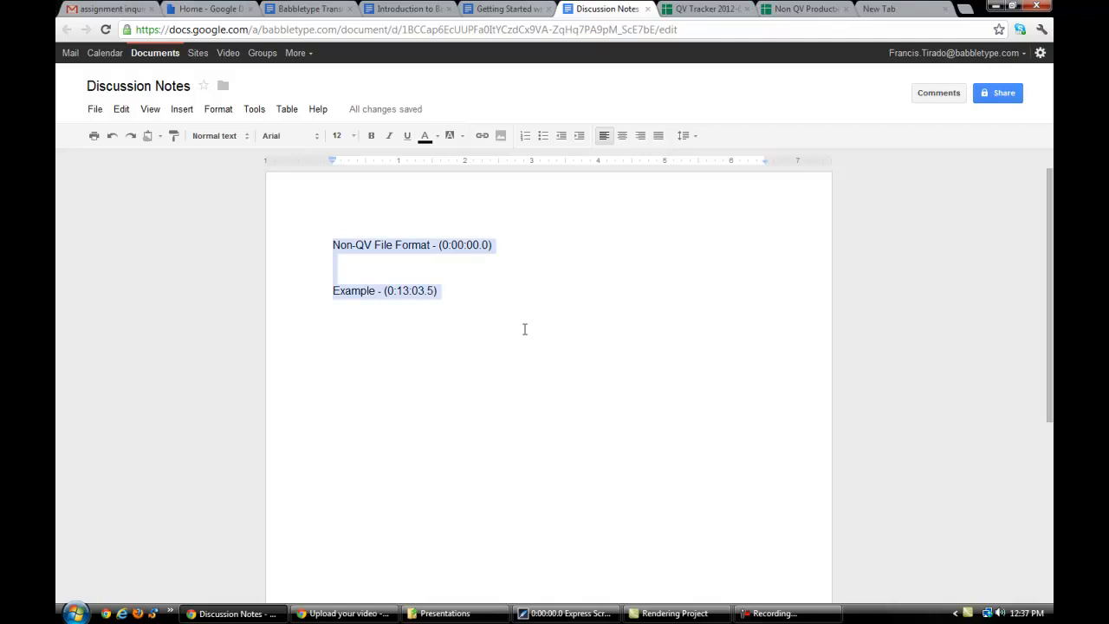
pyautogui.click(355, 139)
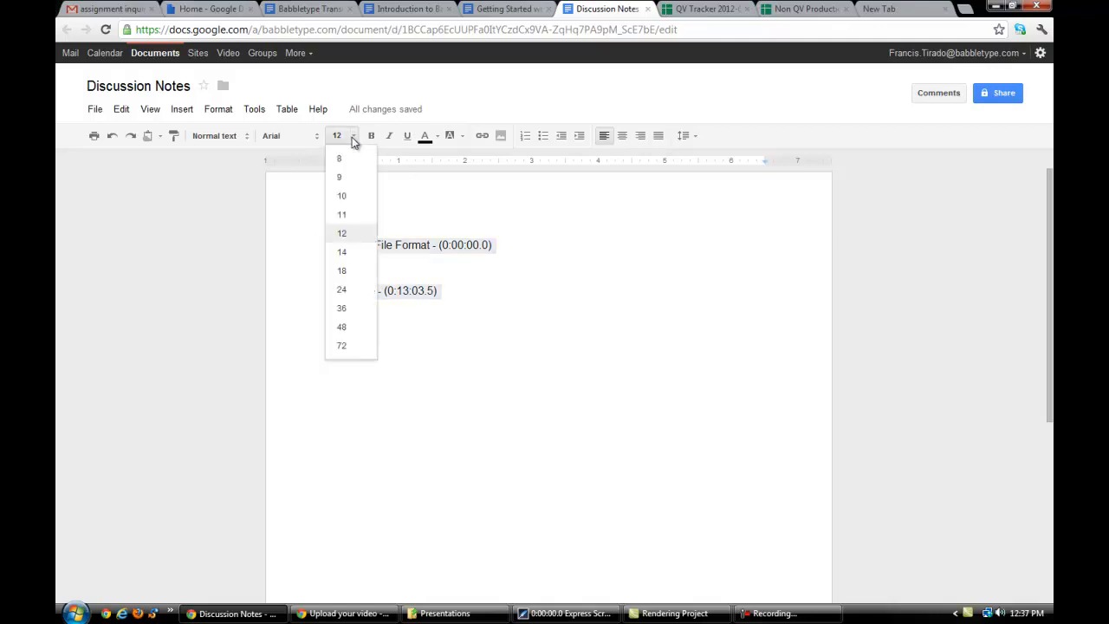
pyautogui.click(352, 271)
# - Remove the blank line above "Example" and the dash after it, and put (0:13:03.5) on its own line below
pyautogui.click(431, 287)
pyautogui.press('Down')
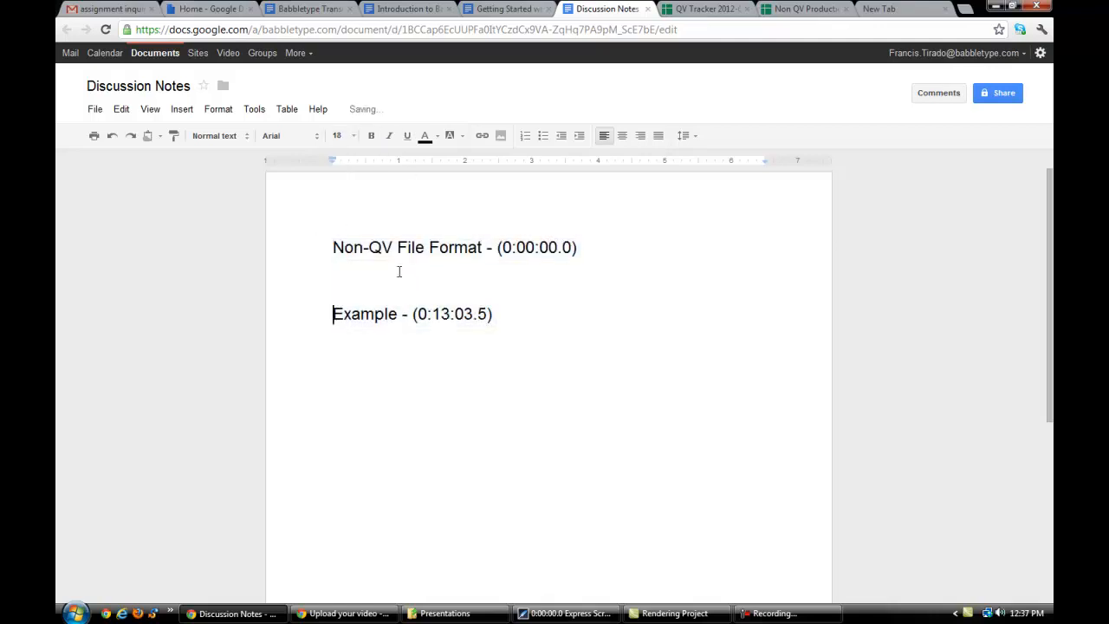
pyautogui.press('BackSpace')
pyautogui.press('BackSpace')
pyautogui.press('End')
pyautogui.press('Left')
pyautogui.click(399, 270)
pyautogui.press('Right')
pyautogui.press('Right')
pyautogui.press('BackSpace')
pyautogui.press('BackSpace')
pyautogui.press('Return')
# - Add a second example timestamp, (1:03:10.0), on the line below (0:13:03.5)
pyautogui.press('End')
pyautogui.press('Return')
pyautogui.write('(')
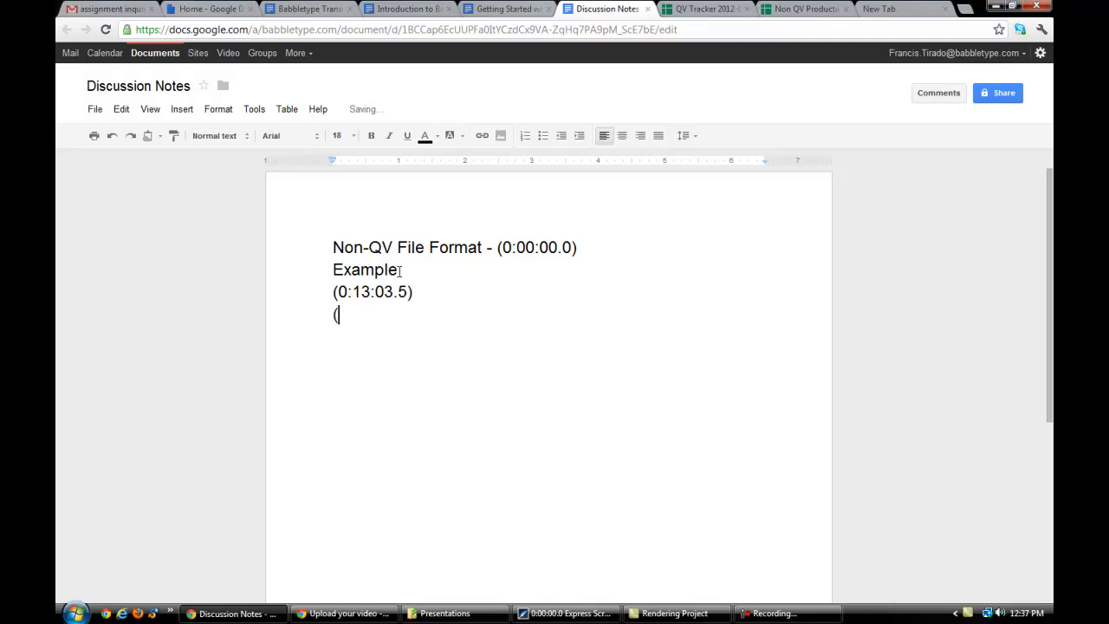
pyautogui.write('1:03:10.0)')
# - Add a "QV Files" heading below the example timestamps, separated from them by blank space
pyautogui.press('Return')
pyautogui.press('Return')
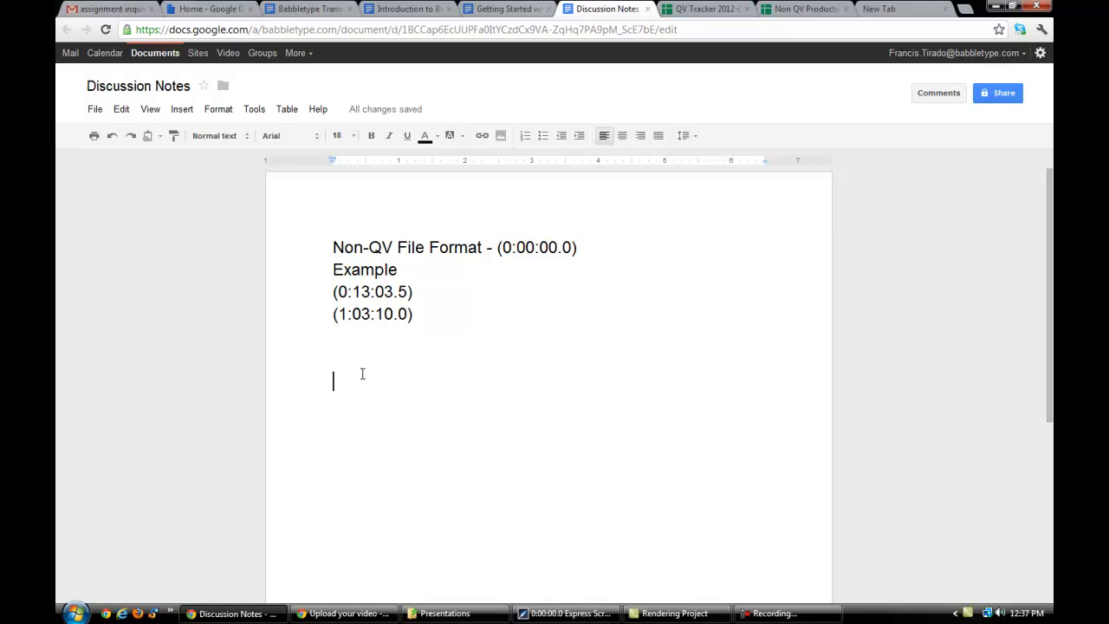
pyautogui.write('QV Files')
# - Copy the file name 5rLAbCXDgdkG from the QV Tracker spreadsheet and paste it under "QV Files" in the Discussion Notes
pyautogui.hotkey('ctrl', 'Tab')
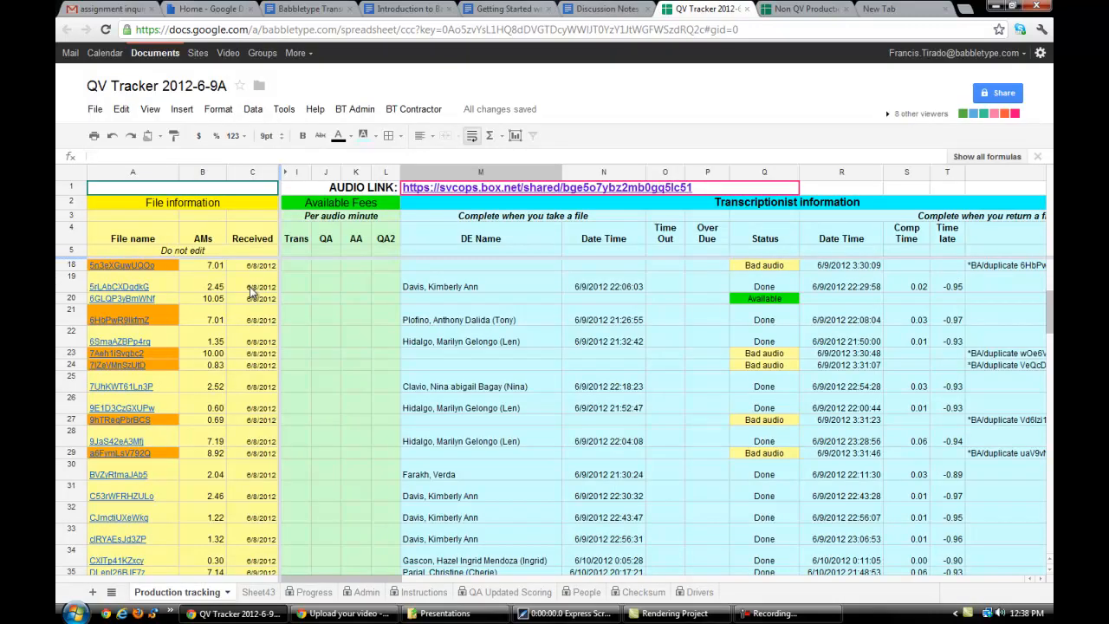
pyautogui.click(176, 291)
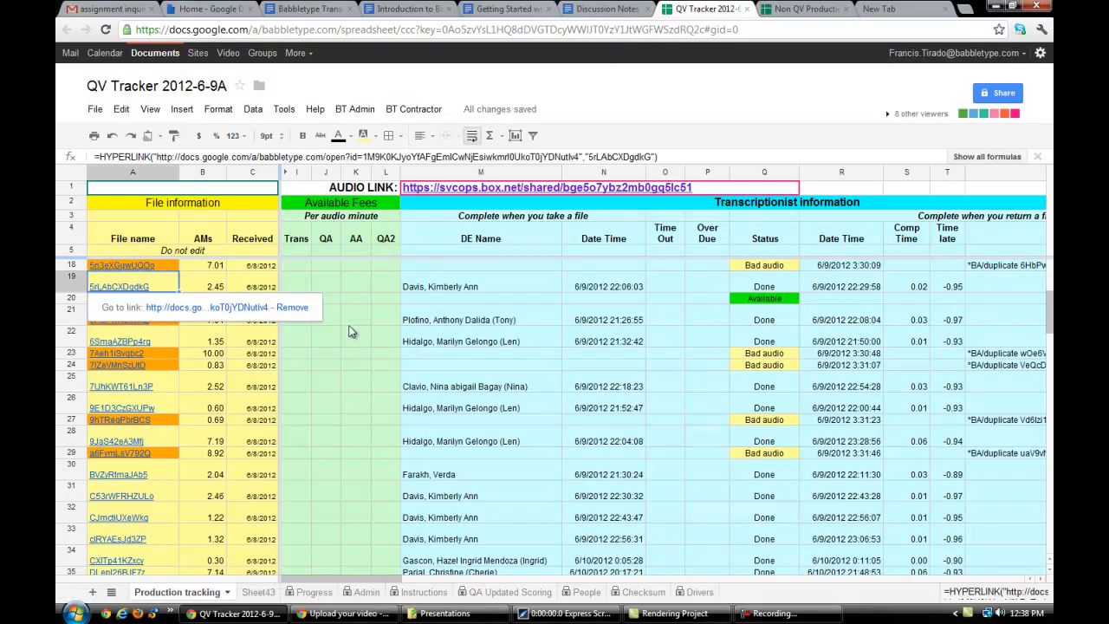
pyautogui.click(609, 9)
pyautogui.press('Return')
pyautogui.write('5rLAbCXDgdkG')
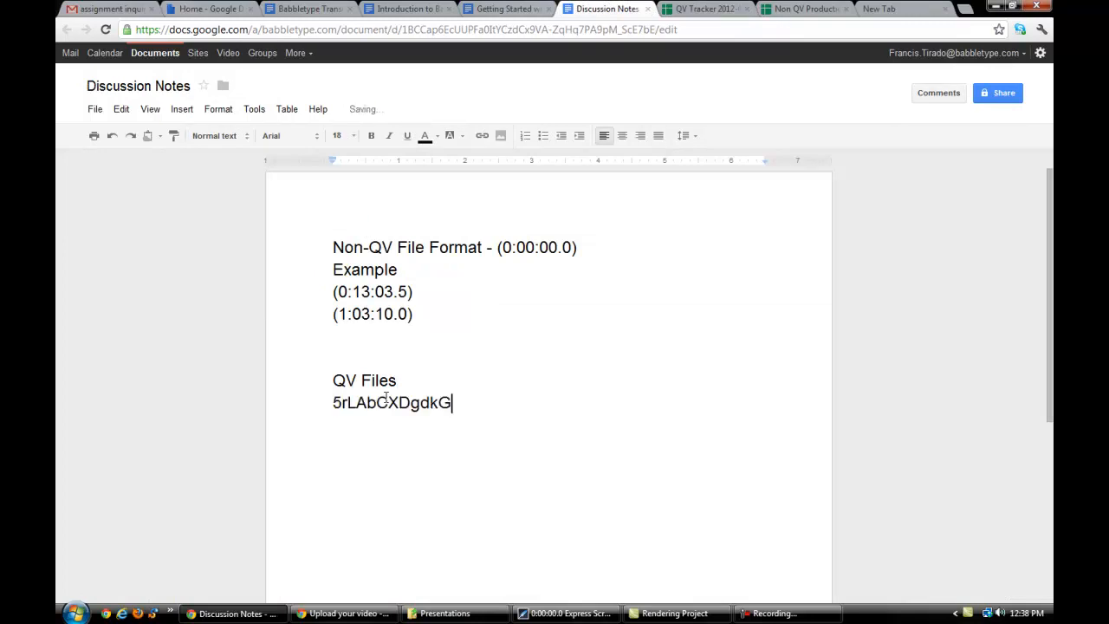
# - Copy the file name 6SmaAZBPp4rq from the QV Tracker and paste it on a new line below the first QV file name
pyautogui.click(706, 8)
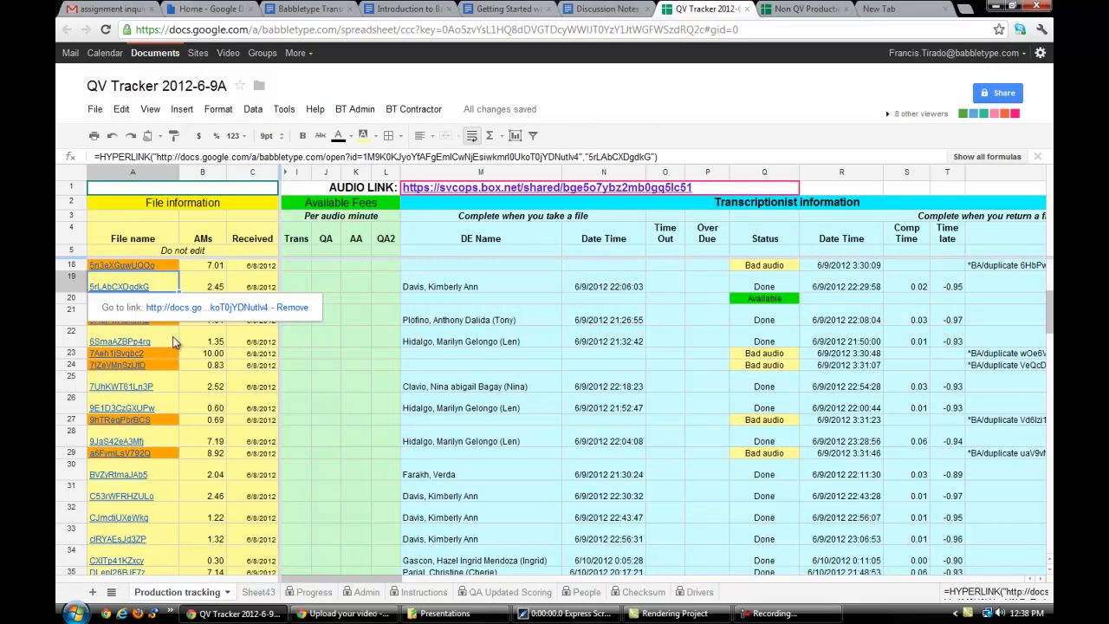
pyautogui.click(164, 341)
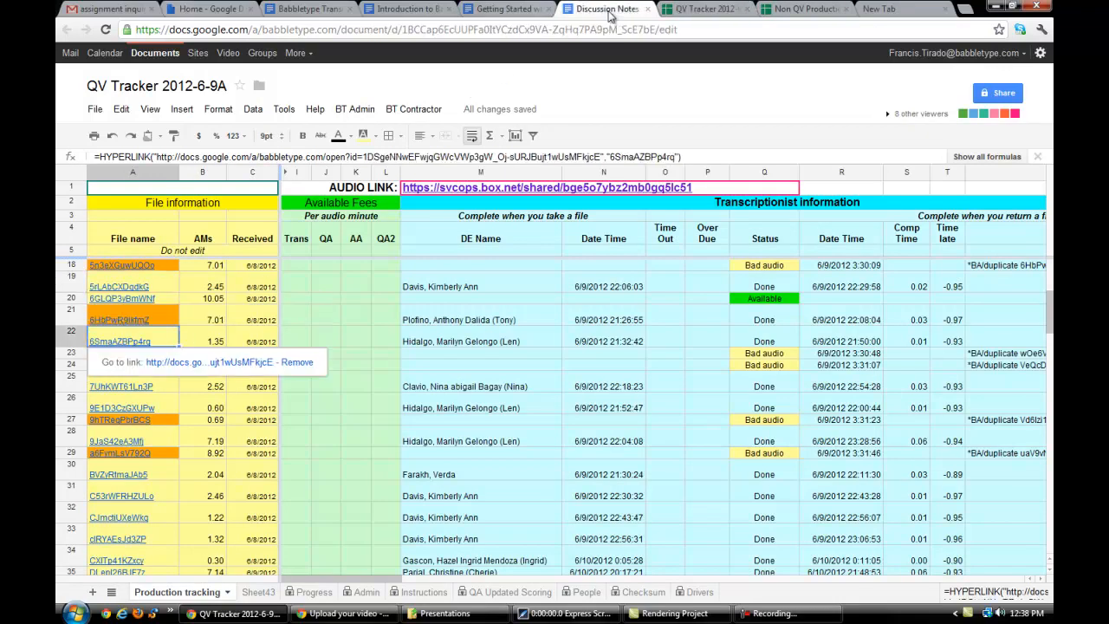
pyautogui.click(609, 10)
pyautogui.press('Return')
pyautogui.write('6SmaAZBPp4rq')
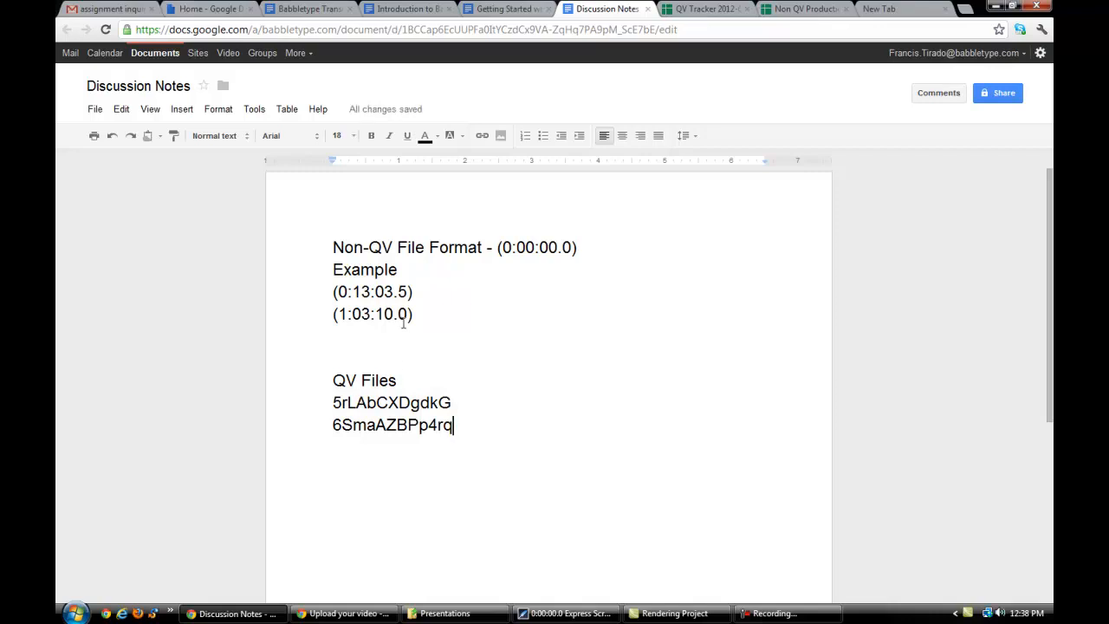
# - Insert two blank lines between the Non-QV format line and "Example", and place the cursor on the first one
pyautogui.click(330, 272)
pyautogui.press('Return')
pyautogui.press('Return')
pyautogui.click(330, 272)
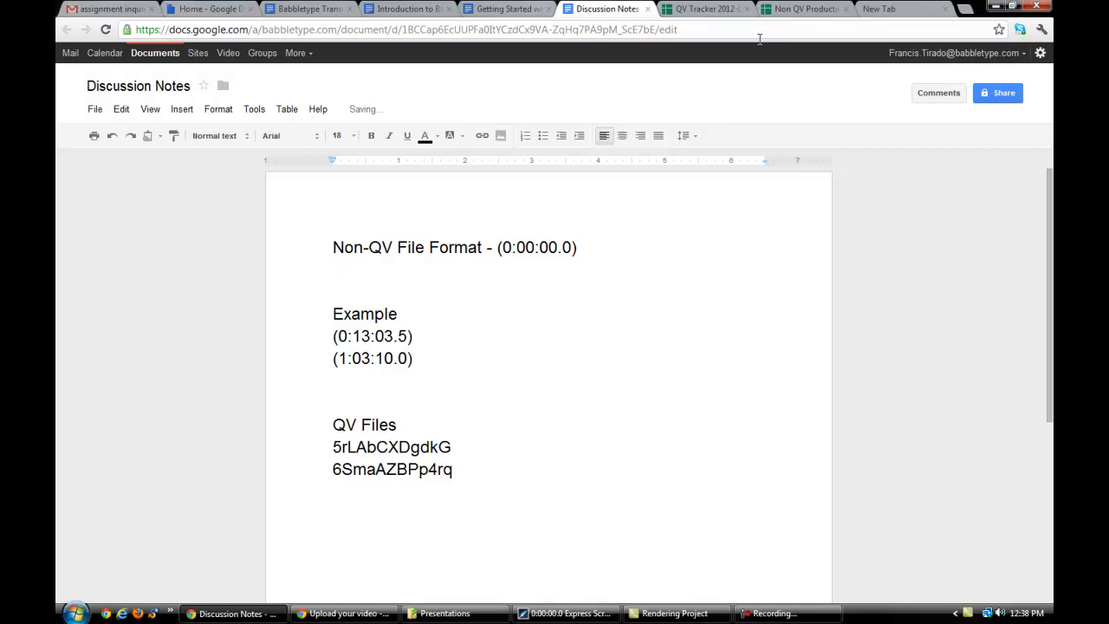
# - Copy the file name "061412T E 120522 Microtech Designs_part2a" from the Non QV Production Tracker and paste it below the Non-QV format line
pyautogui.click(790, 9)
pyautogui.click(158, 592)
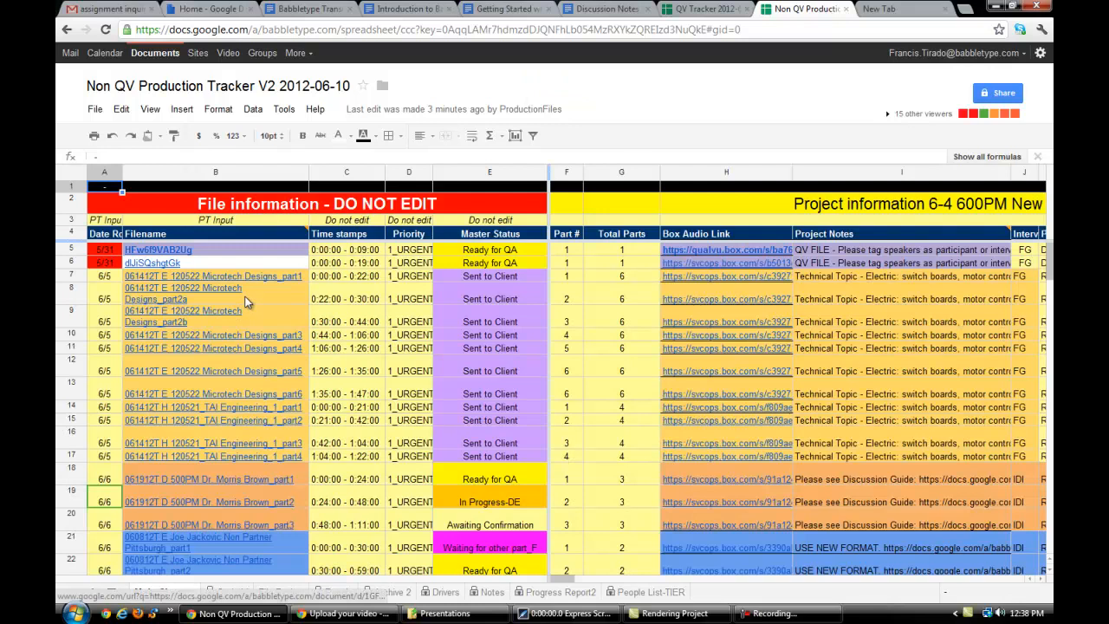
pyautogui.click(247, 300)
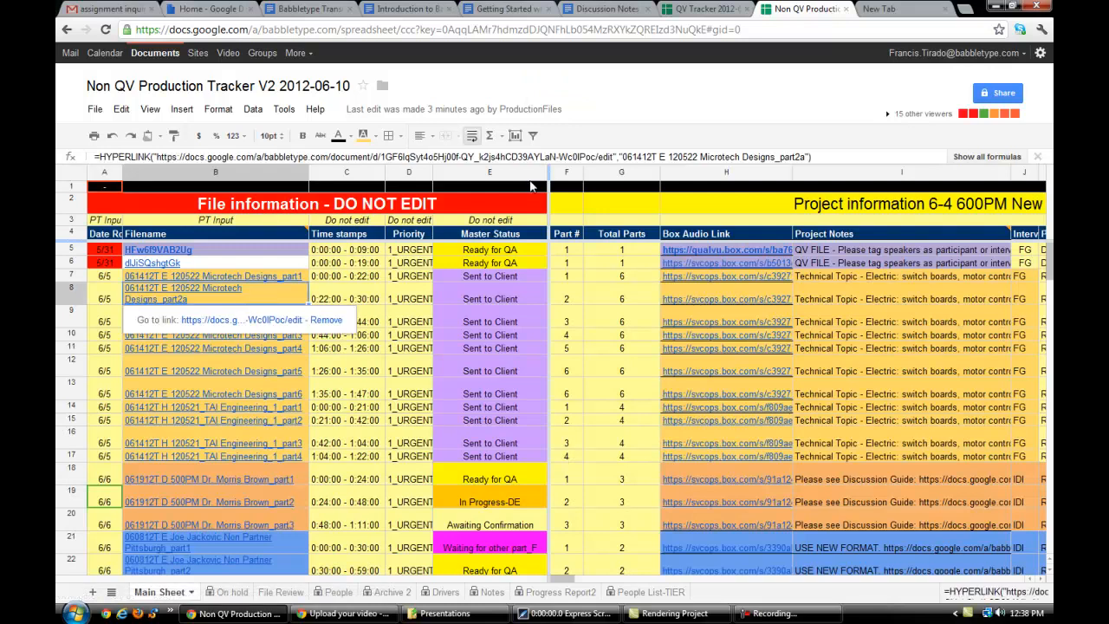
pyautogui.click(608, 10)
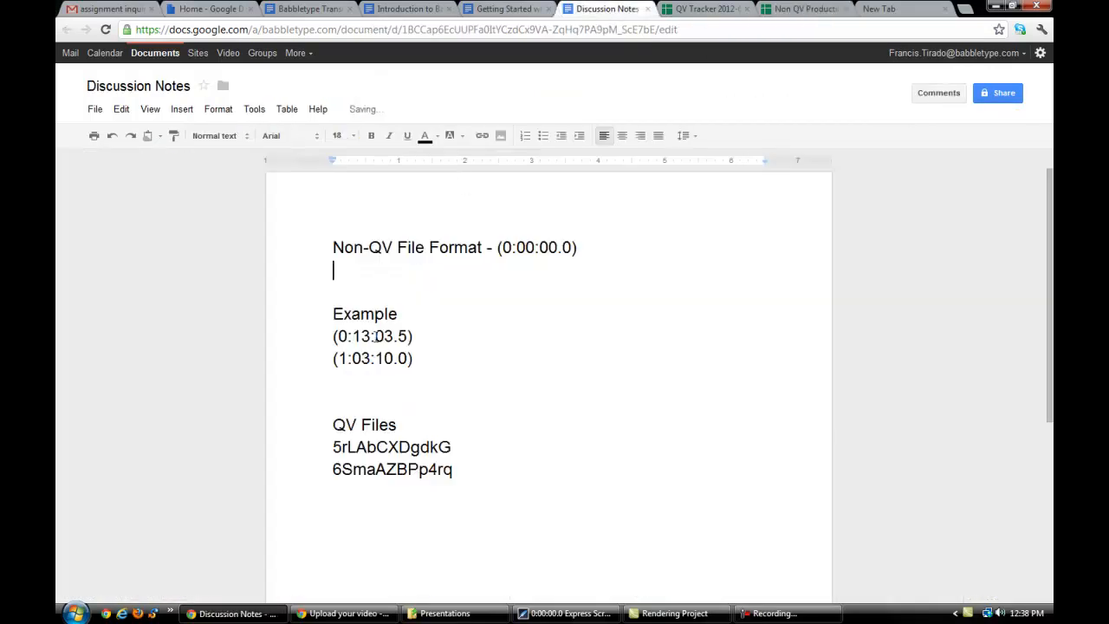
pyautogui.write('061412T E 120522 Microtech Designs_part2a')
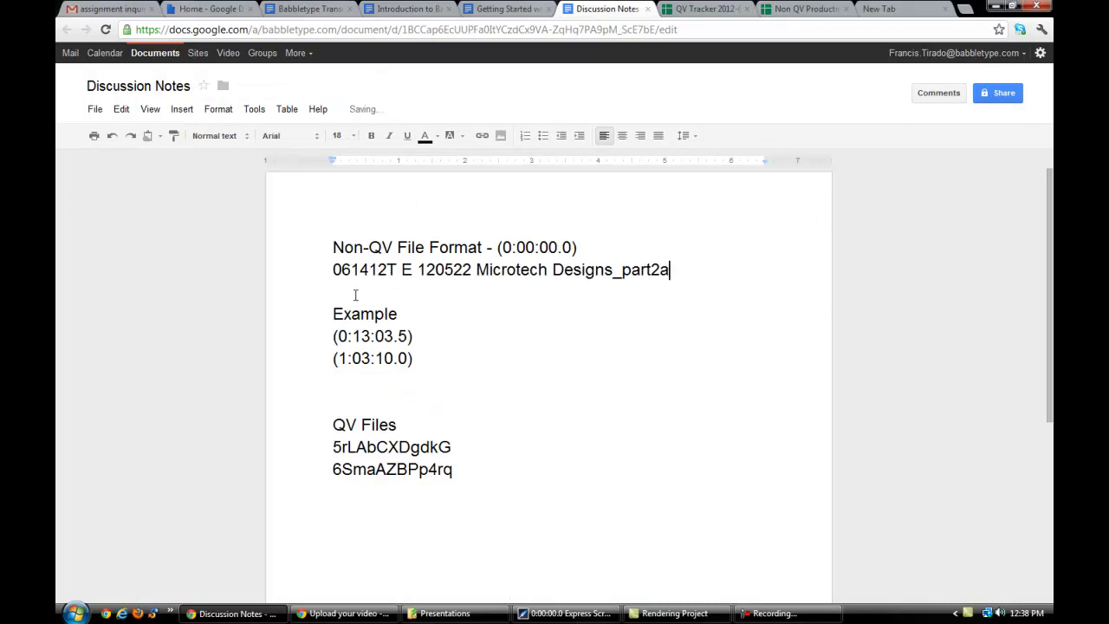
pyautogui.press('Return')
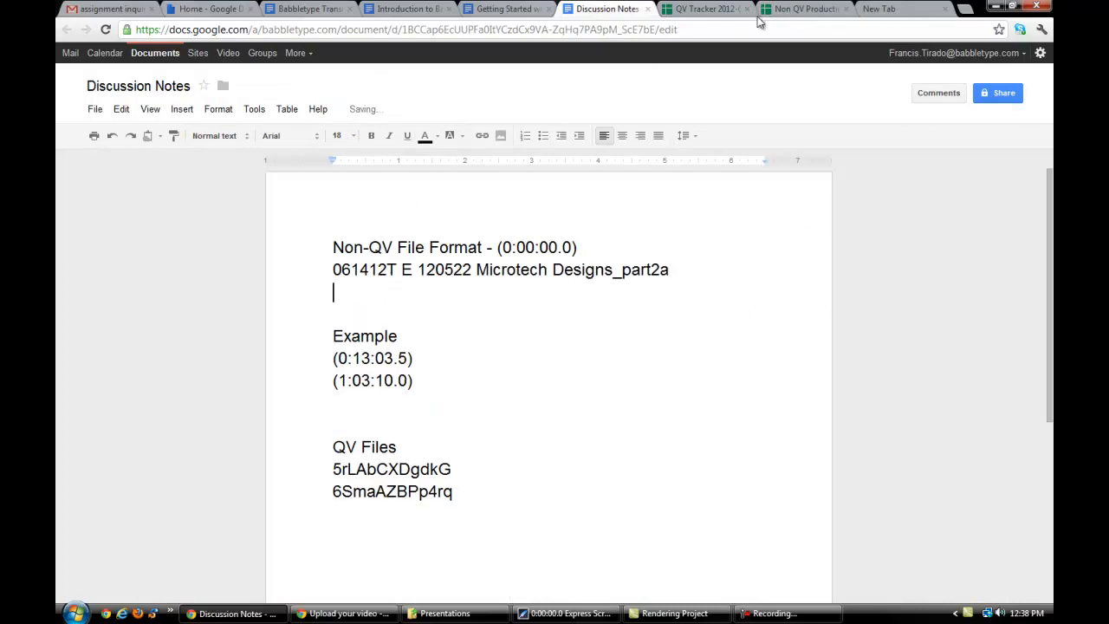
# - Examine the file names, time stamps and project notes of the entries in rows 5 and 6 of the Non QV Production Tracker, then view the QV Tracker
pyautogui.click(810, 11)
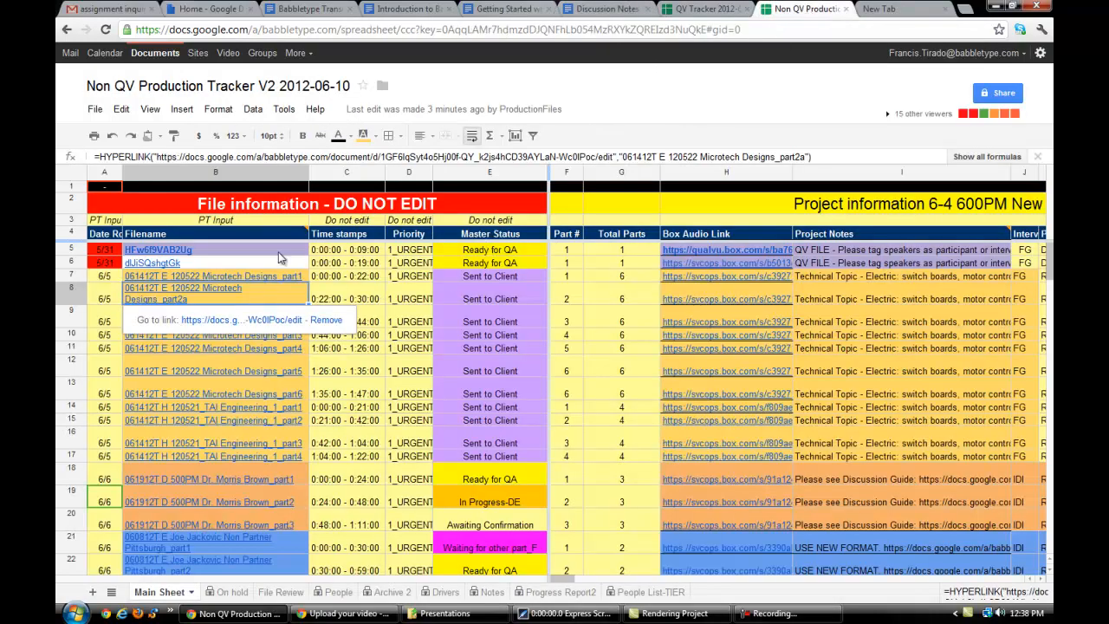
pyautogui.click(252, 253)
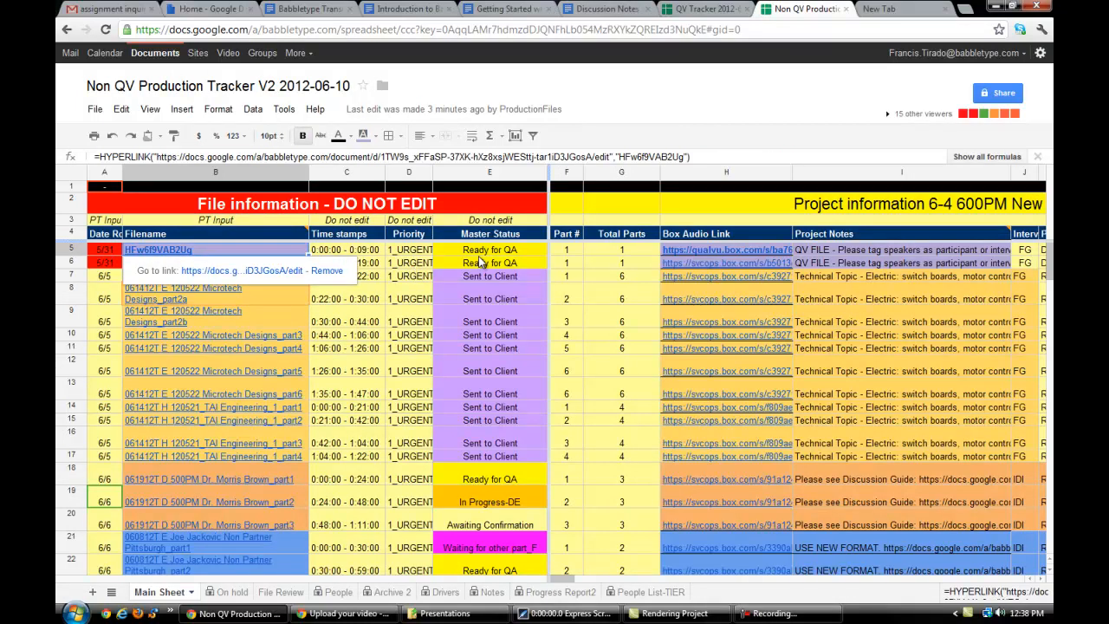
pyautogui.click(340, 252)
pyautogui.click(288, 257)
pyautogui.click(882, 253)
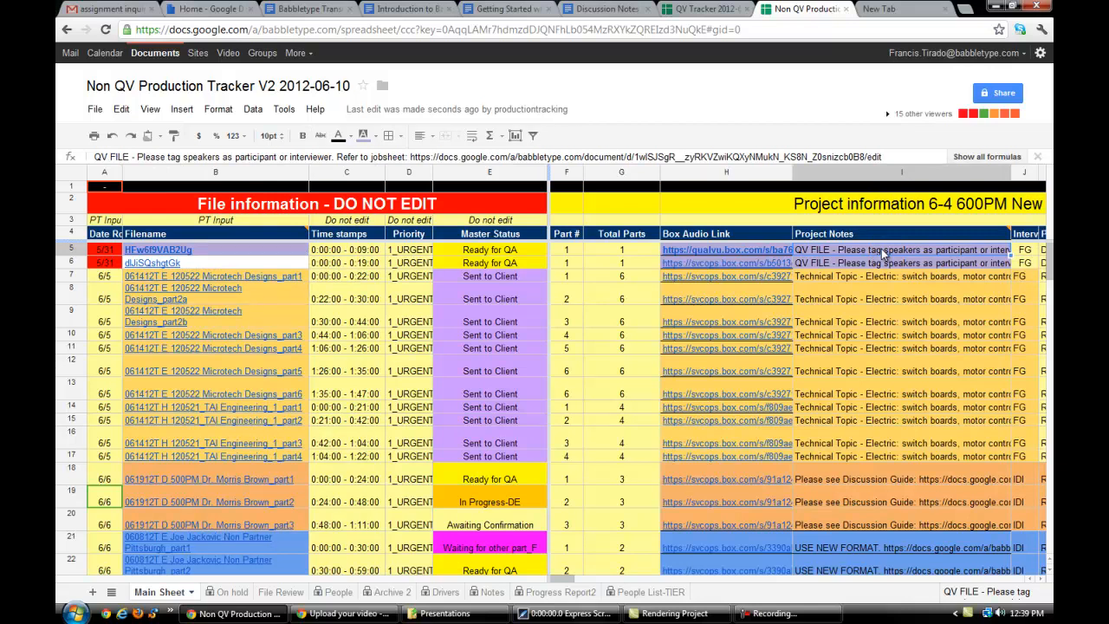
pyautogui.click(270, 262)
pyautogui.click(269, 249)
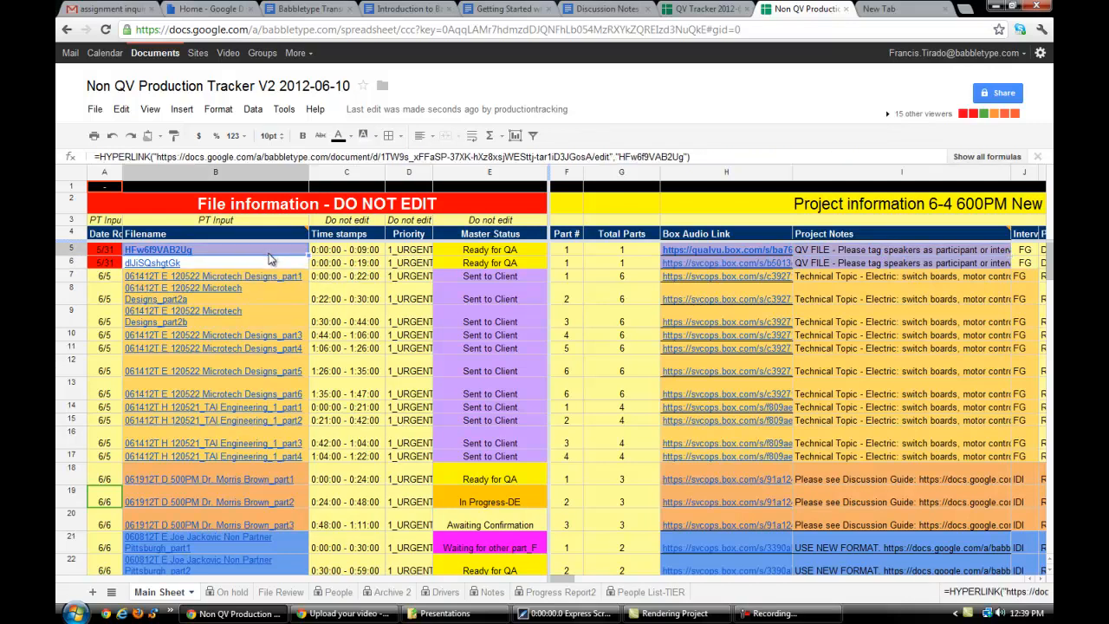
pyautogui.click(377, 265)
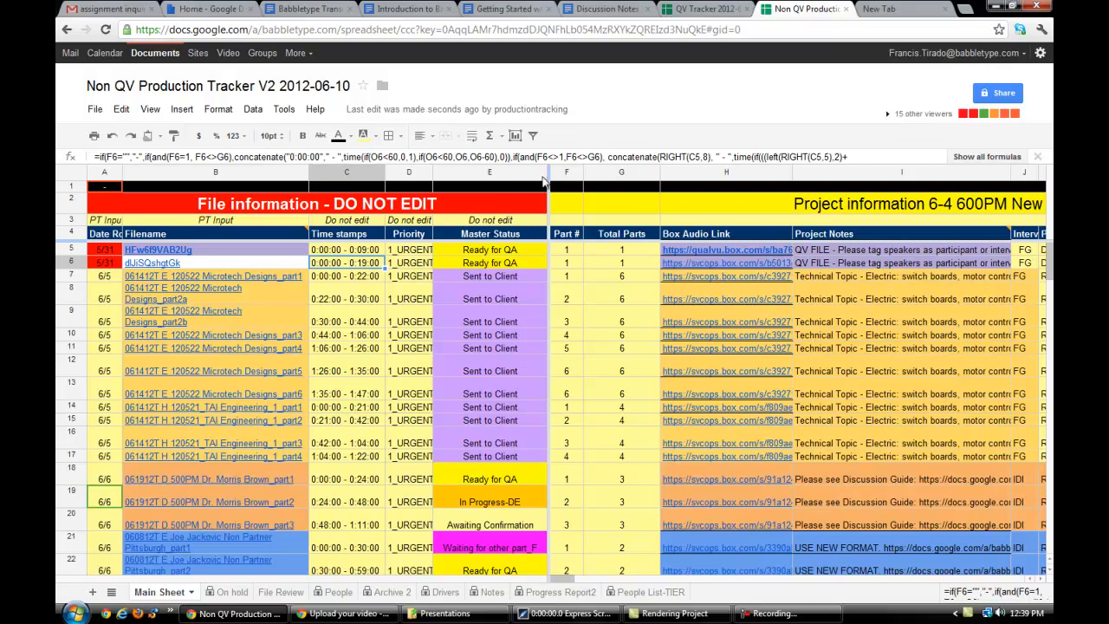
pyautogui.click(712, 16)
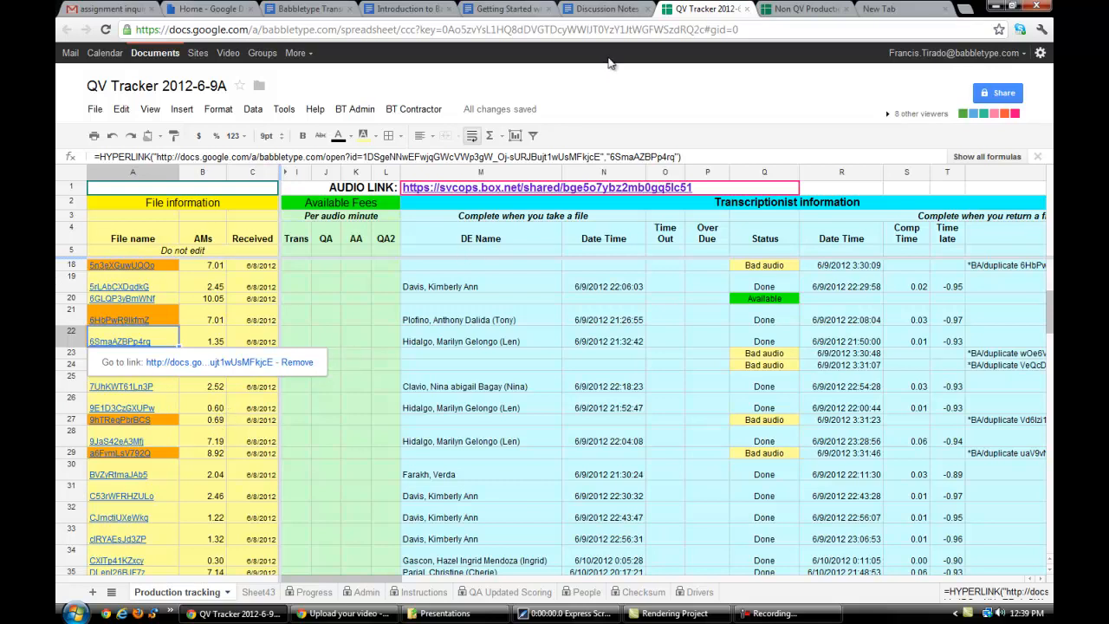
# - In the Discussion Notes, reduce the gap between the Microtech Designs file name and "Example" to one blank line
pyautogui.click(621, 9)
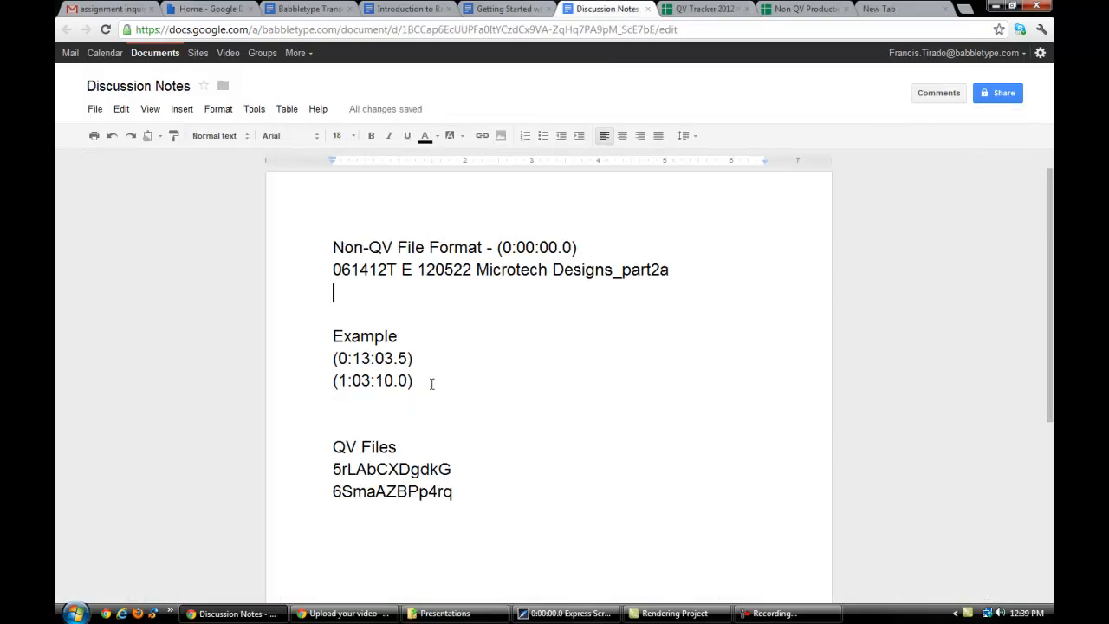
pyautogui.moveTo(334, 270); pyautogui.dragTo(667, 269)
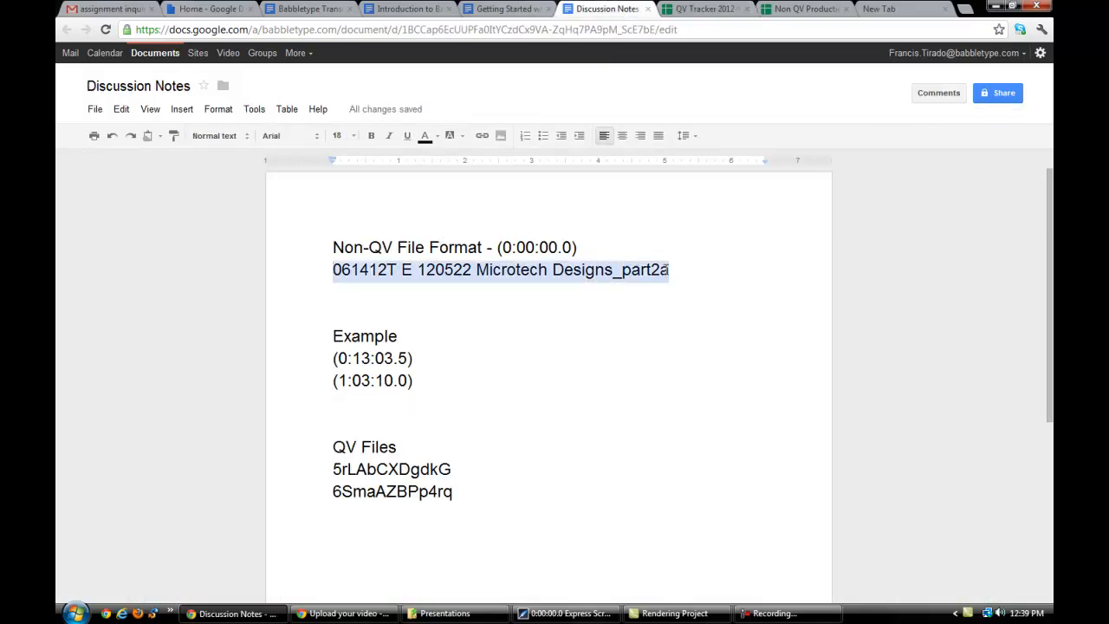
pyautogui.click(334, 337)
pyautogui.press('BackSpace')
pyautogui.press('BackSpace')
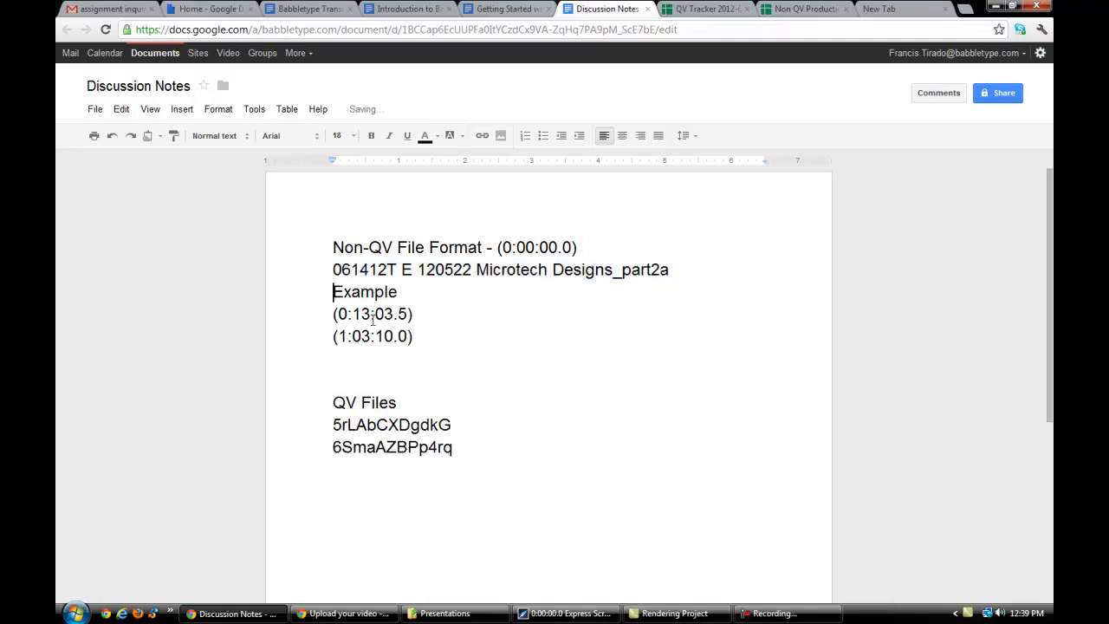
pyautogui.press('Return')
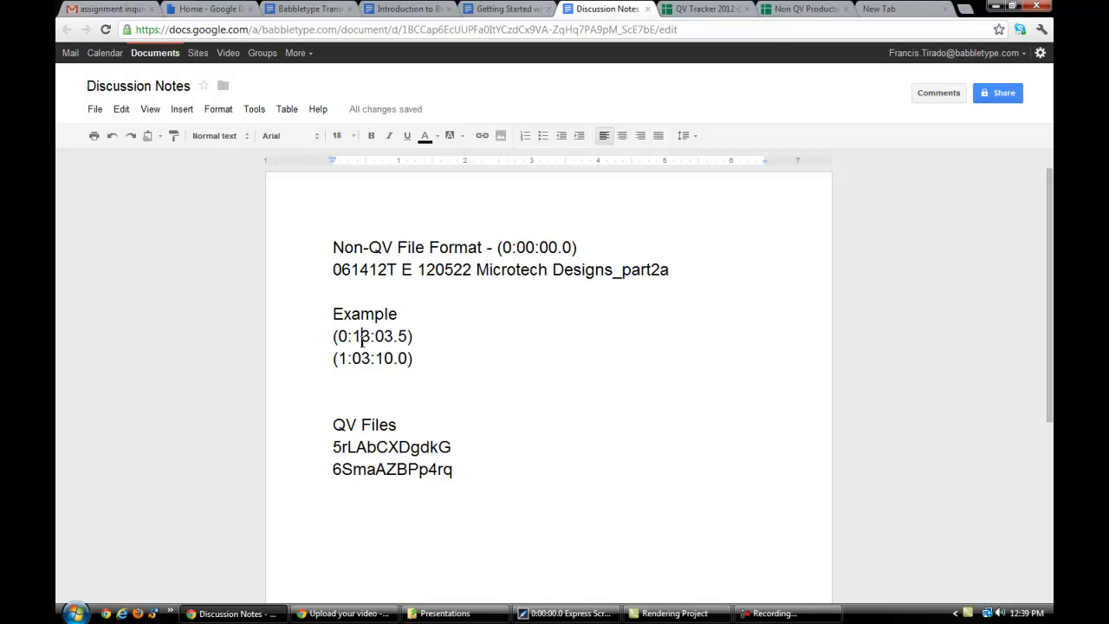
# - Add the timestamps "(1:00), (2:00), (3:00), (4:00)" below the QV file names, leaving a blank line above them
pyautogui.moveTo(332, 448); pyautogui.dragTo(461, 464)
pyautogui.click(426, 434)
pyautogui.press('Return')
pyautogui.write('(1:00), (')
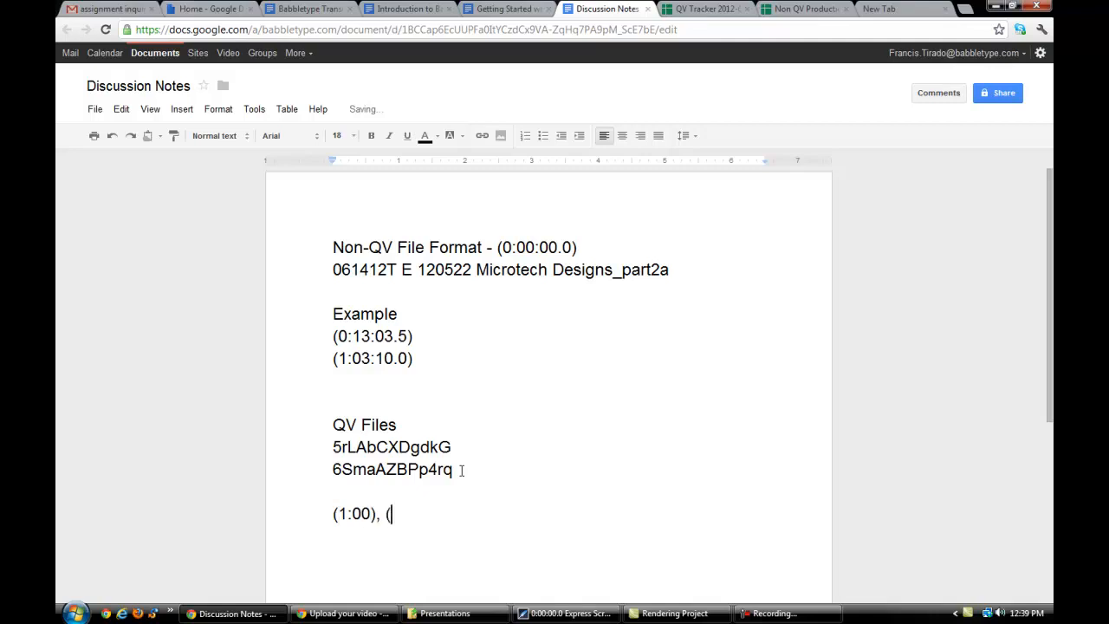
pyautogui.write('2:00), (3:00)')
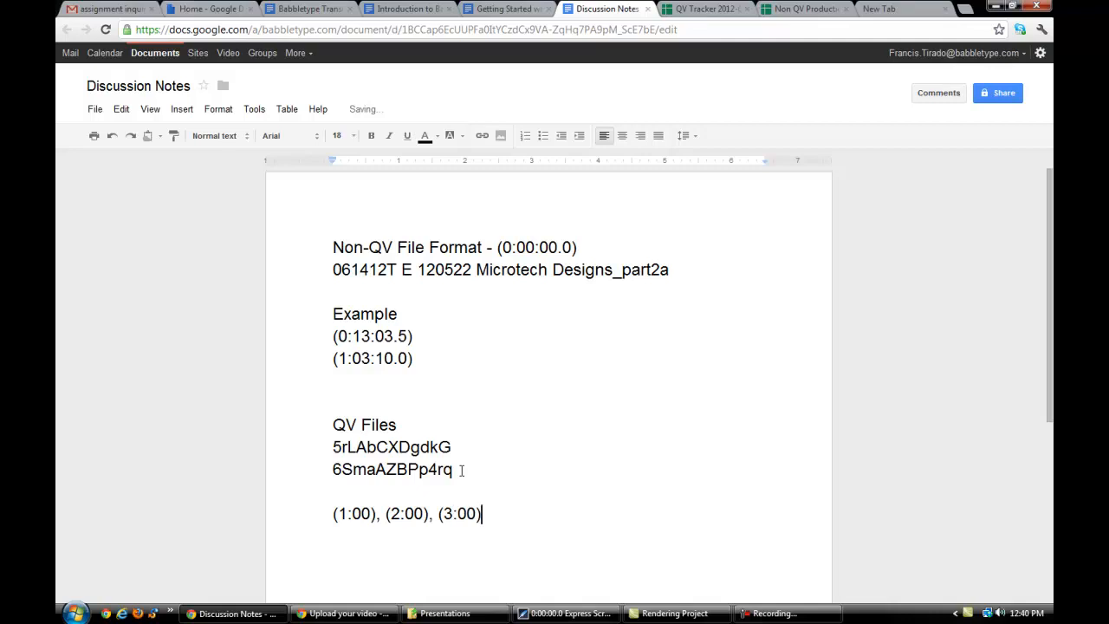
pyautogui.write(', (4:00)')
pyautogui.press('Return')
# - Below the Microtech Designs file name, add the line "Time stamping should be every time a moderator says something or asks something."
pyautogui.click(475, 271)
pyautogui.click(459, 287)
pyautogui.press('Return')
pyautogui.write('T')
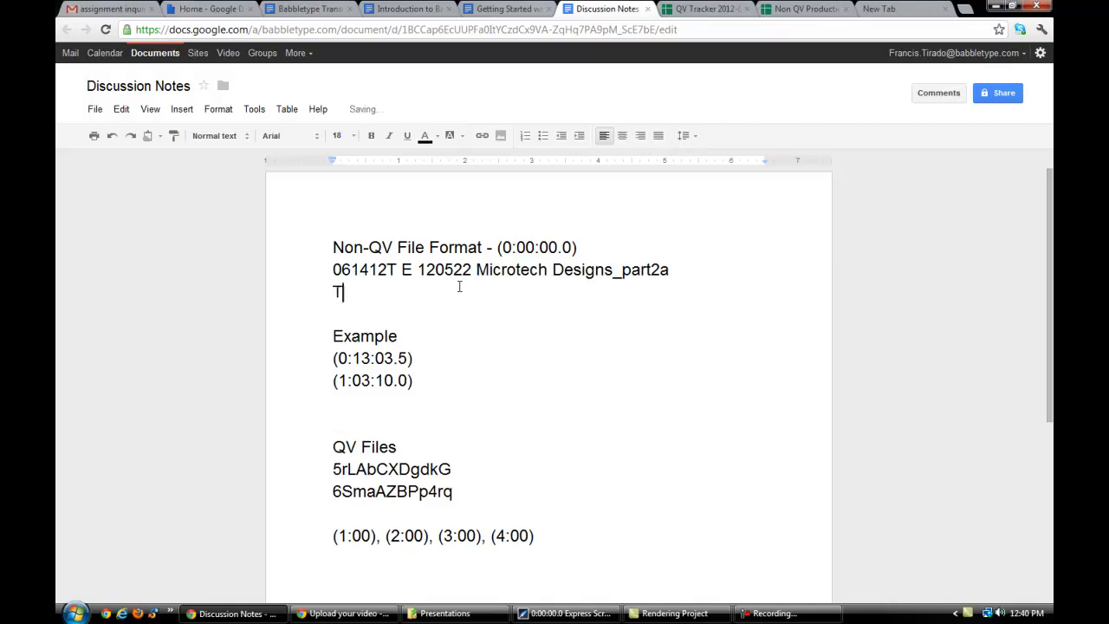
pyautogui.write('ime stamping ')
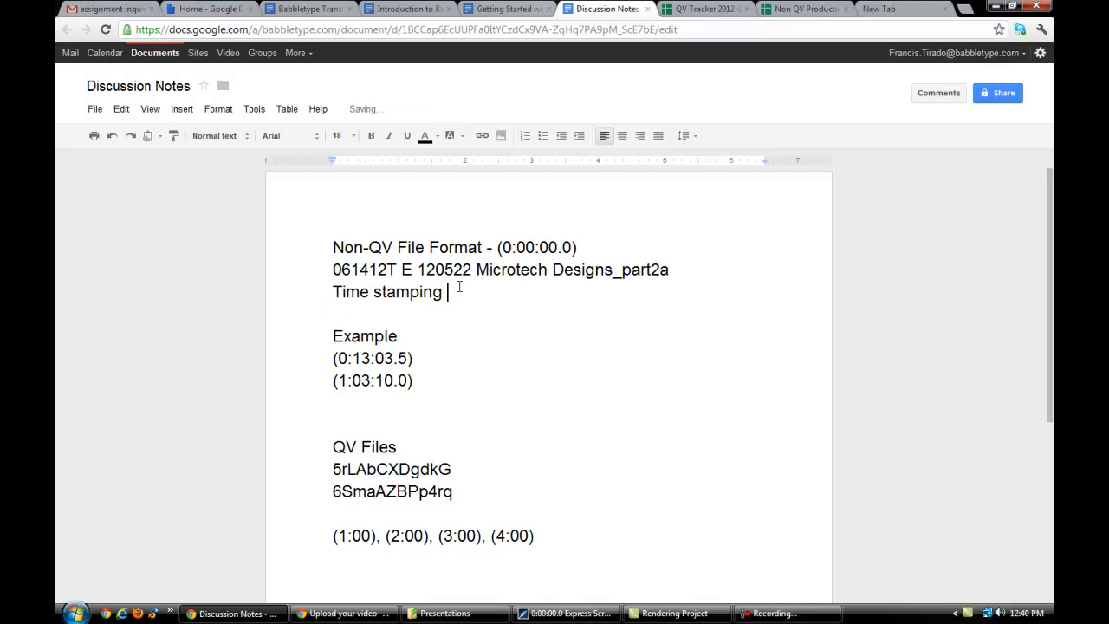
pyautogui.write('should be ')
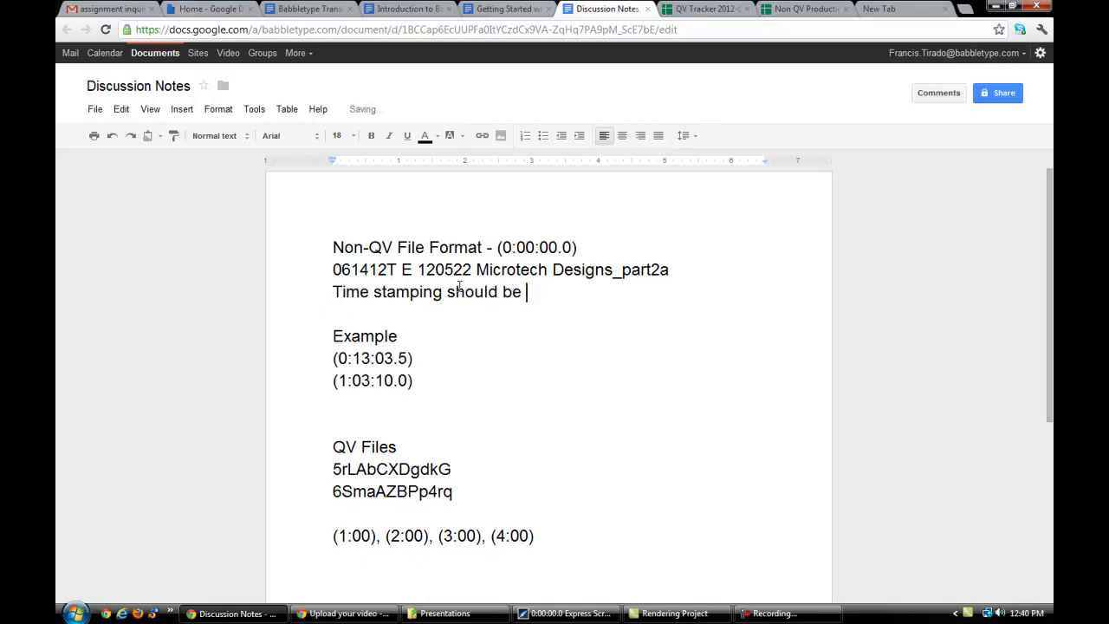
pyautogui.write('every time a mo')
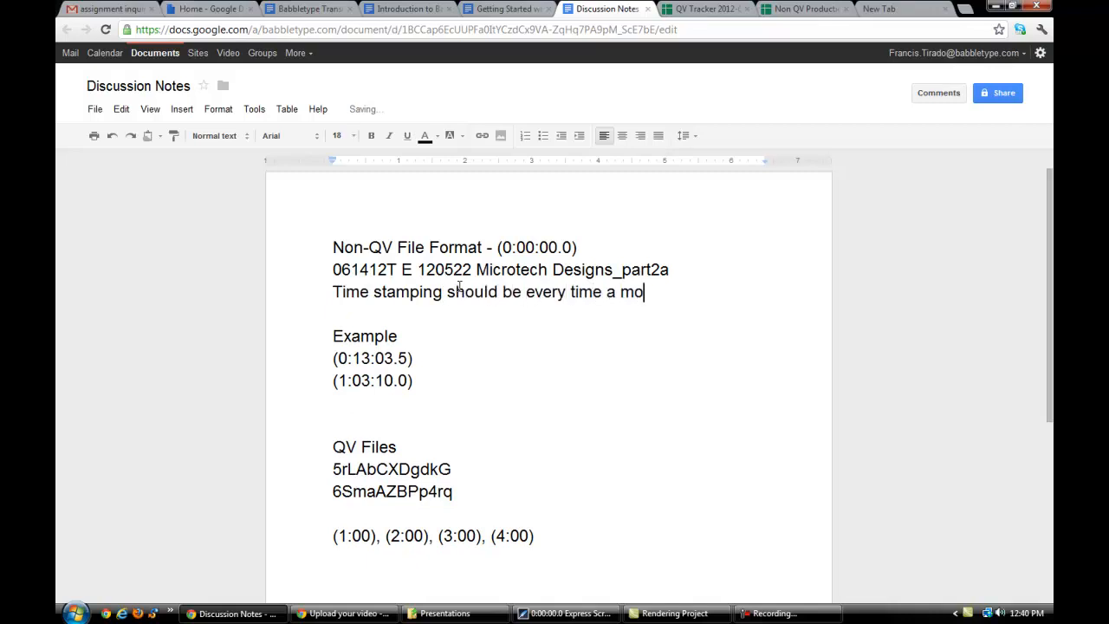
pyautogui.write('derator says some')
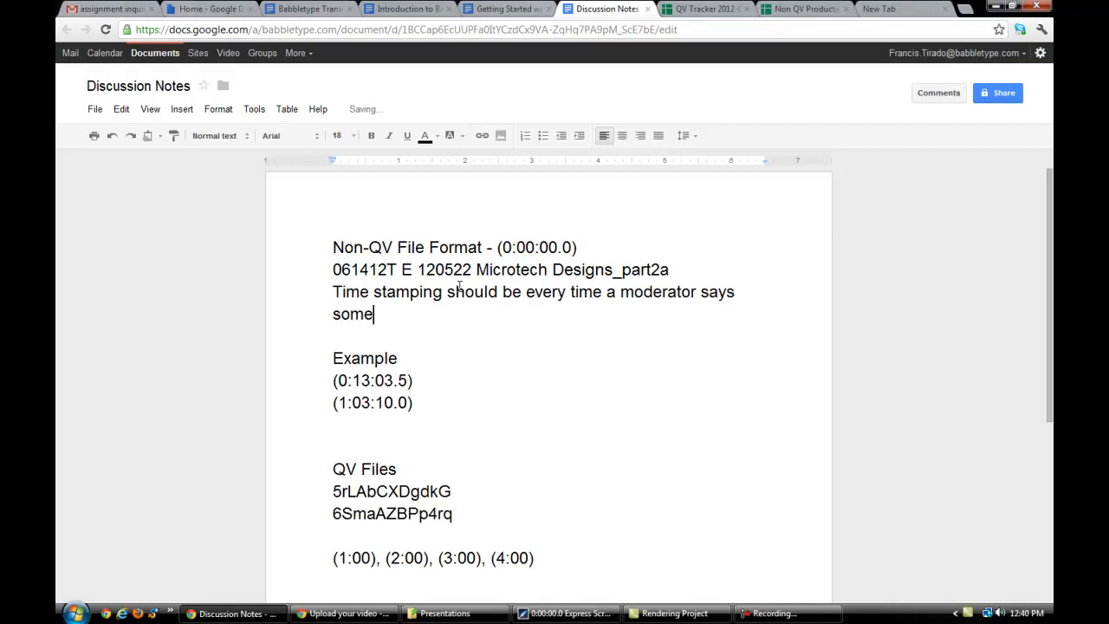
pyautogui.write('thing or asks something.')
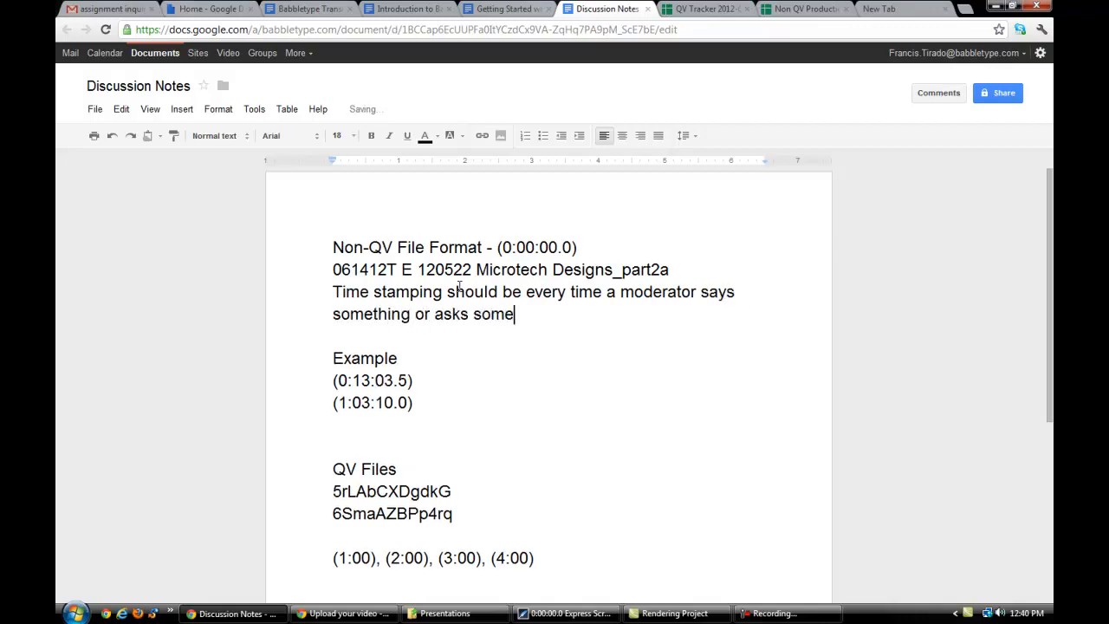
# - Add the line "Unclear or inaudible markers" directly below the moderator time-stamping rule
pyautogui.press('Return')
pyautogui.write('Unclear or inaudible markers')
pyautogui.press('Down')
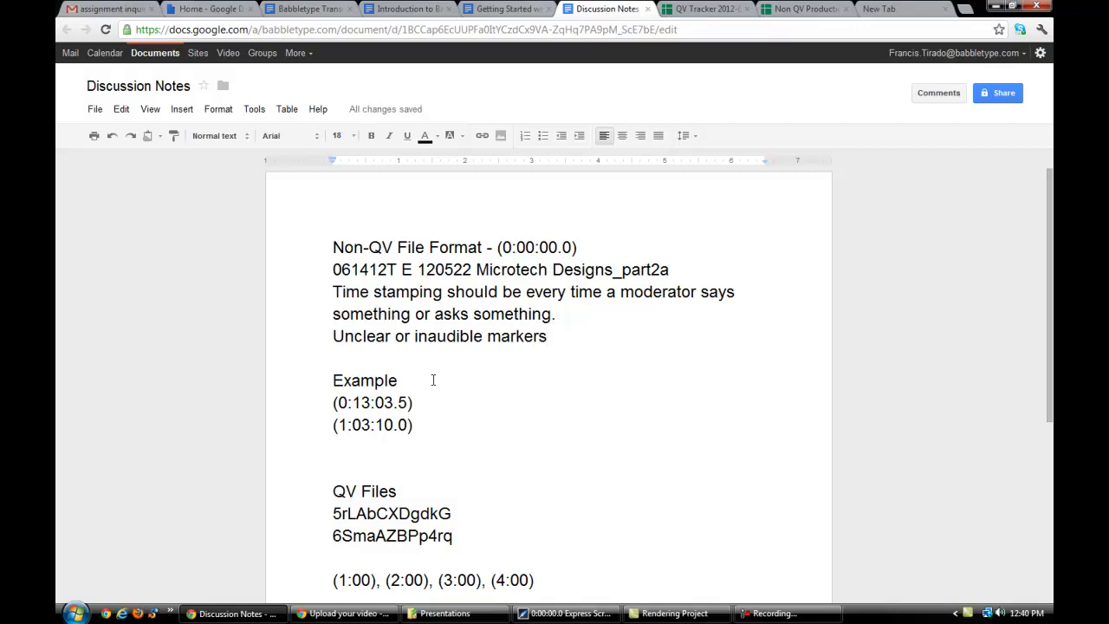
# - Review the QV Files section and its one-minute timestamps, comparing them with the Non-QV notes
pyautogui.scroll(-1, 434, 379)
pyautogui.scroll(-1, 441, 368)
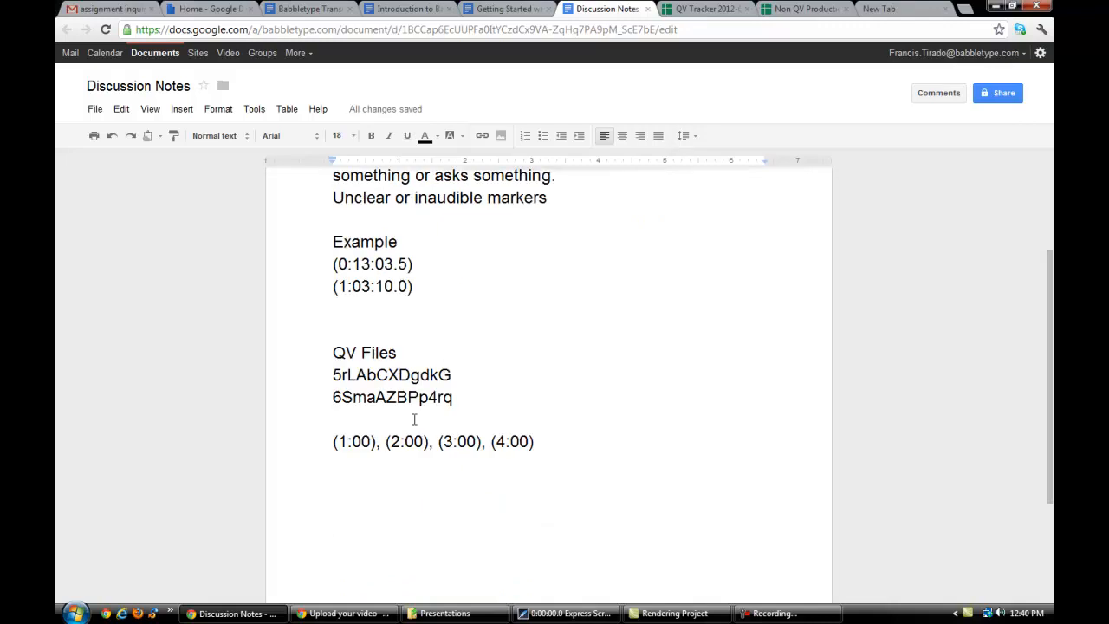
pyautogui.scroll(-1, 414, 419)
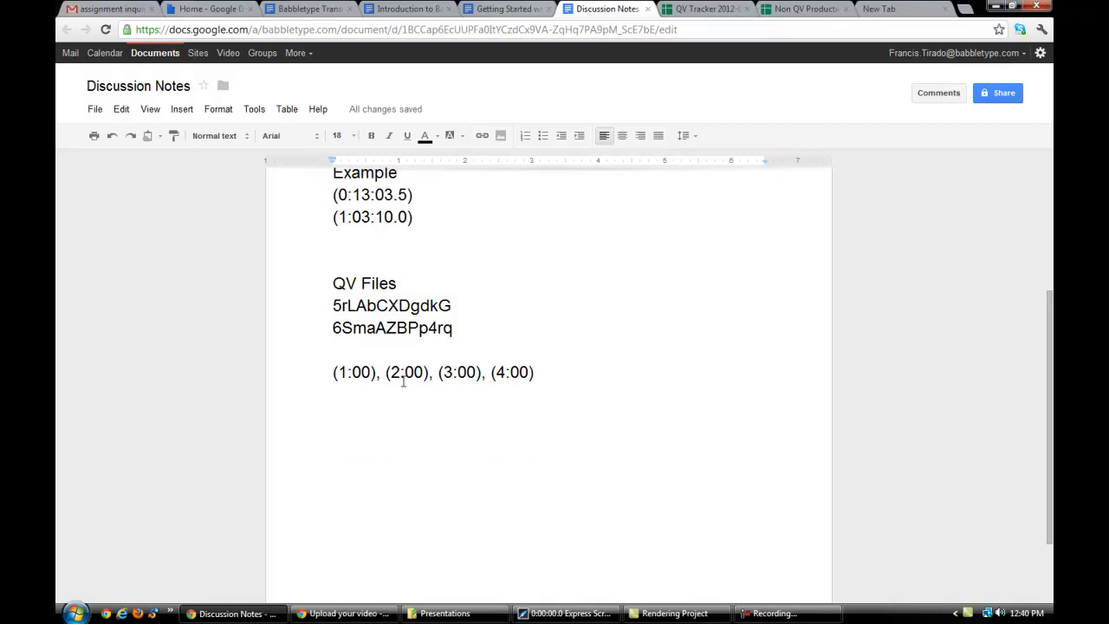
pyautogui.moveTo(332, 372); pyautogui.dragTo(536, 371)
pyautogui.click(506, 319)
pyautogui.scroll(3, 506, 319)
pyautogui.scroll(-1, 505, 319)
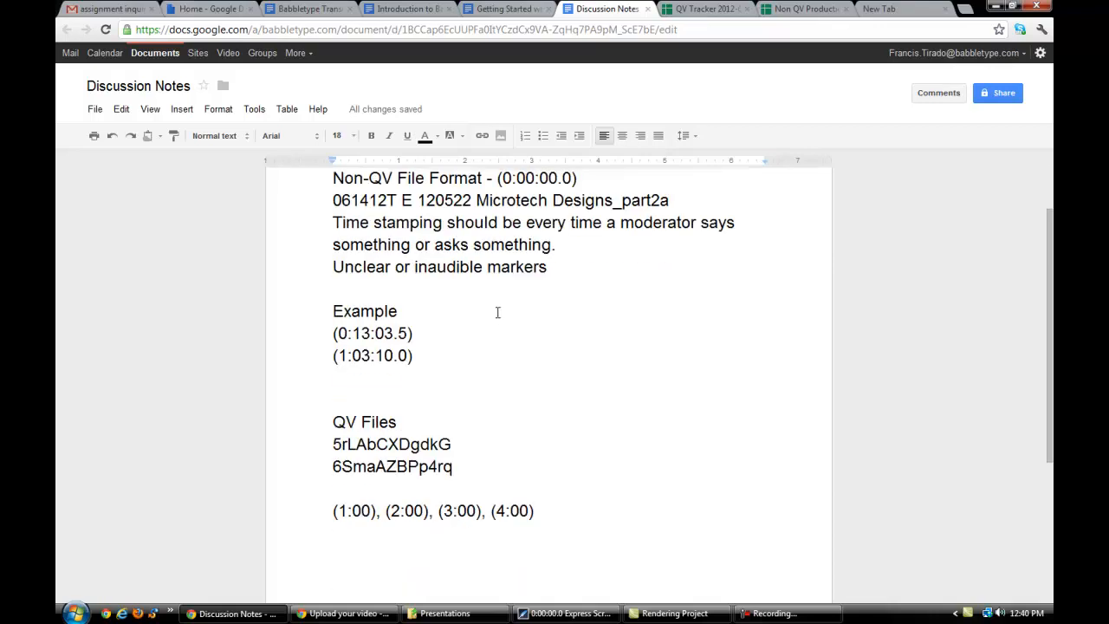
pyautogui.scroll(1, 496, 313)
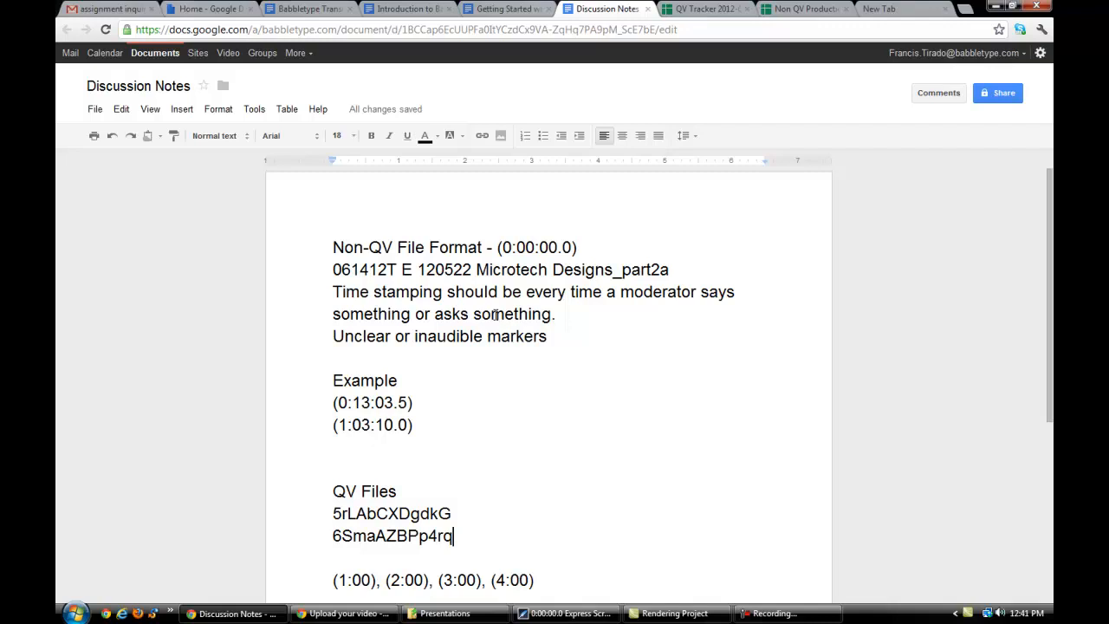
# - View the Babbletype Transcription Style document and examine the Timestamp section's format and usage rules for non-QV files
pyautogui.click(327, 10)
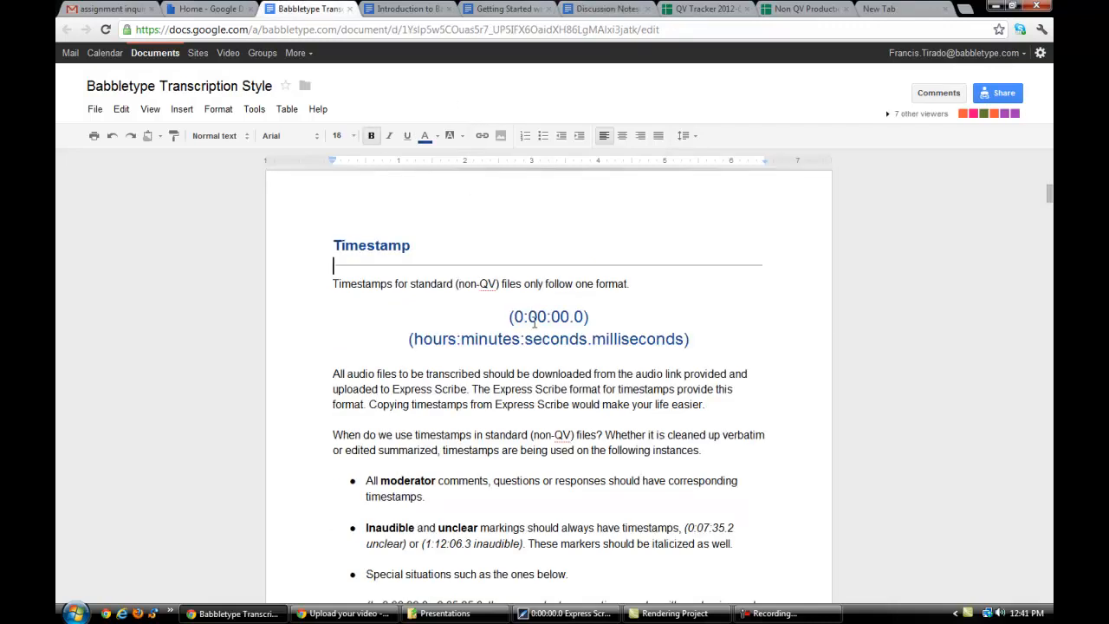
pyautogui.scroll(-5, 535, 320)
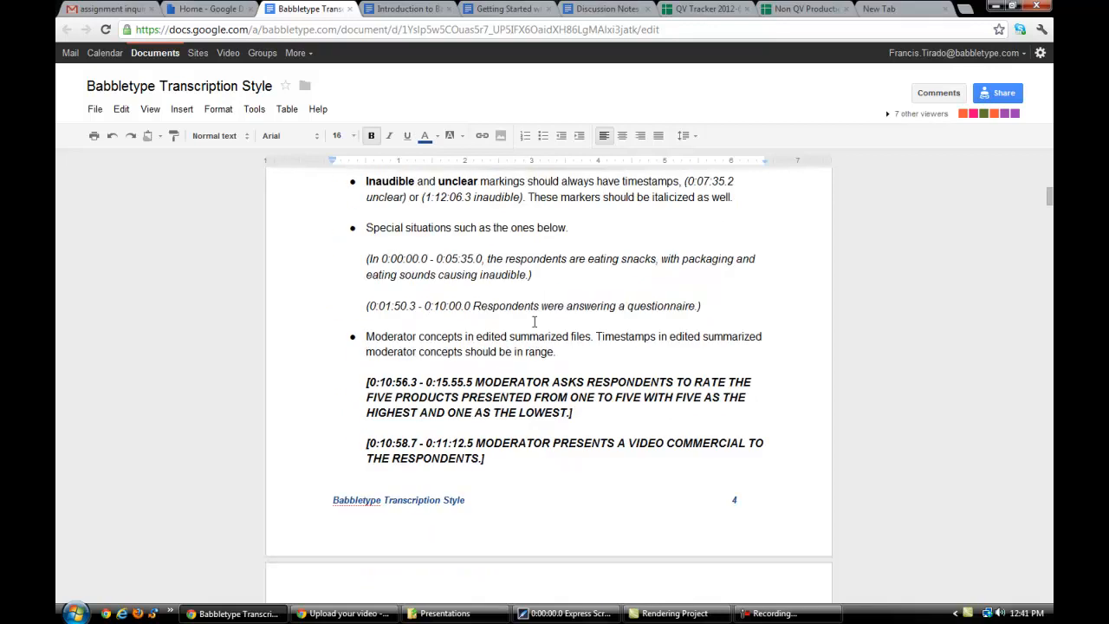
pyautogui.scroll(3, 535, 321)
pyautogui.scroll(1, 535, 322)
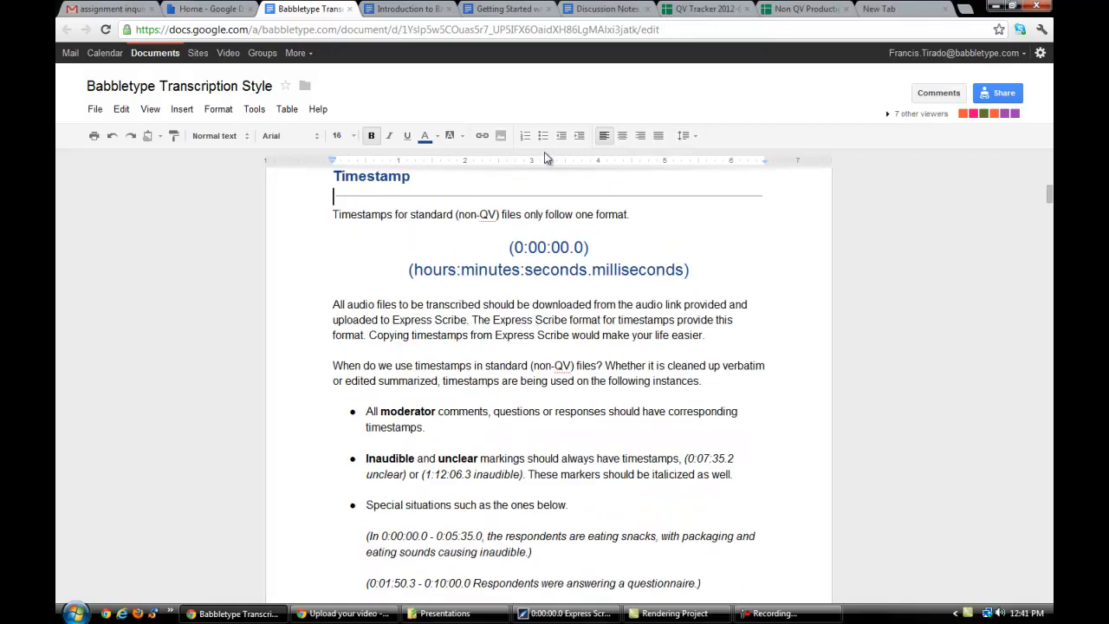
pyautogui.scroll(2, 551, 264)
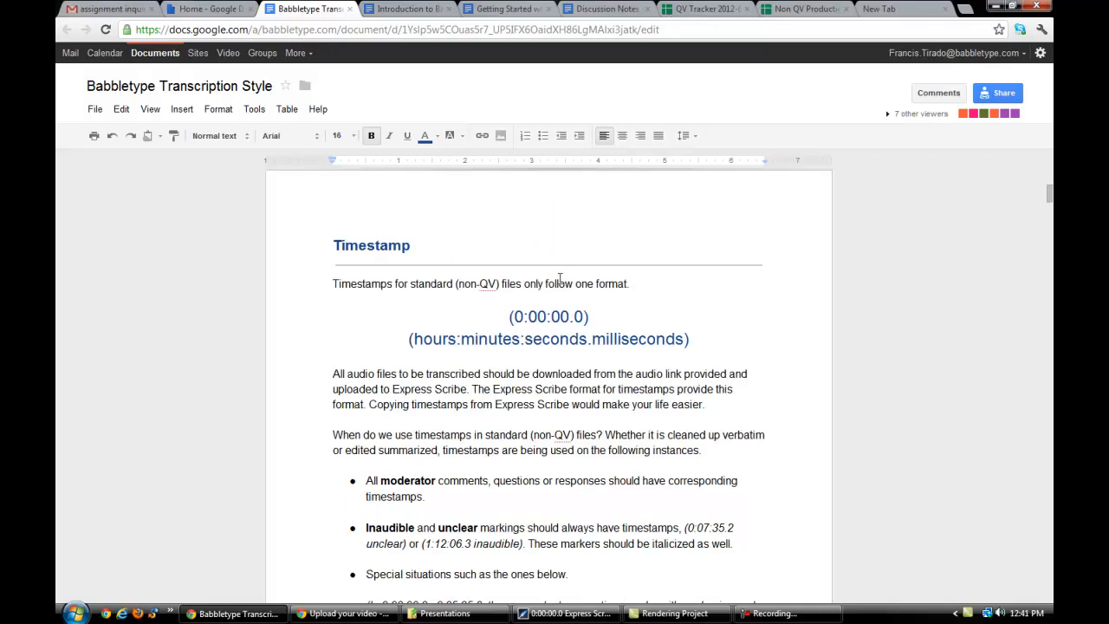